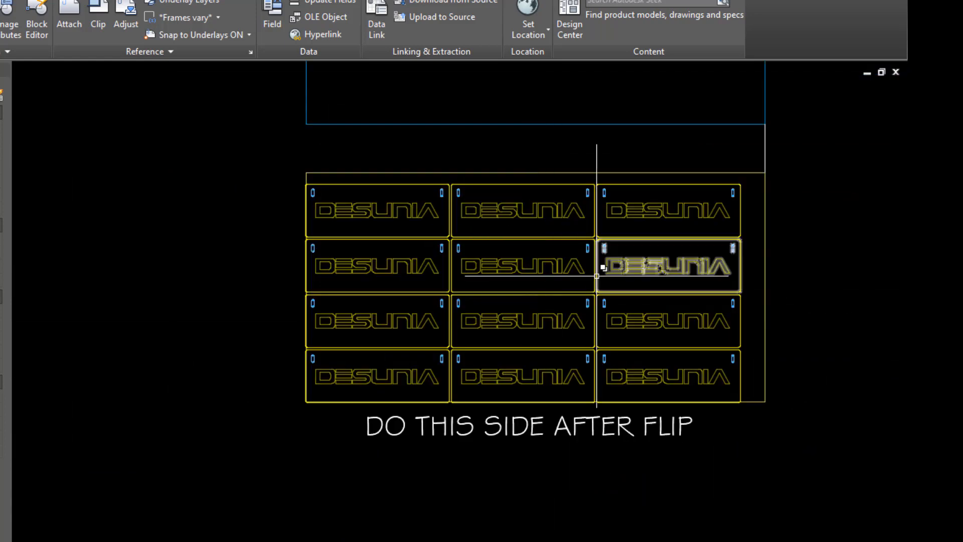
# Step: Move the twelve name plates up and to the right so they sit centred inside the yellow "DO THIS SIDE AFTER FLIP" sheet outline
pyautogui.click(662, 409)
pyautogui.click(274, 169)
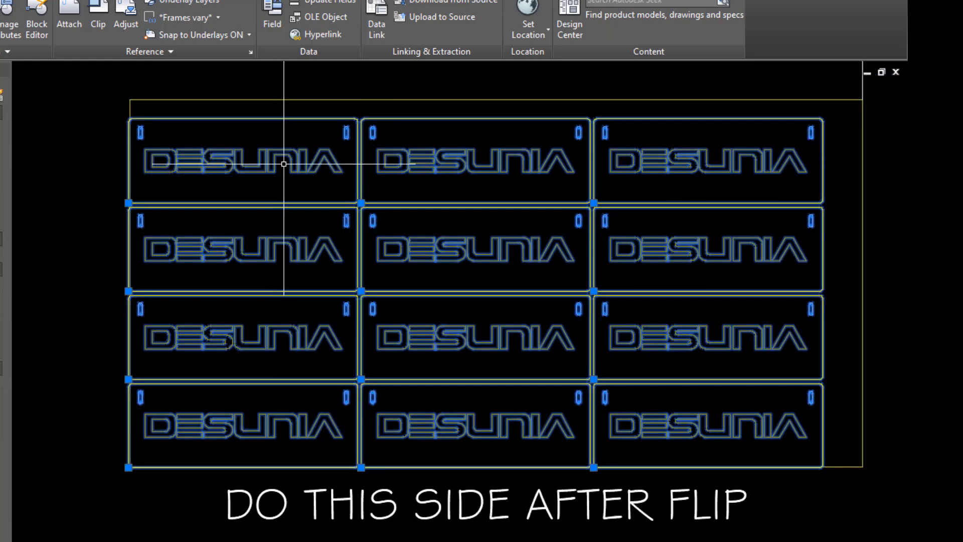
pyautogui.scroll(-2, 284, 163)
pyautogui.write('m')
pyautogui.press('space')
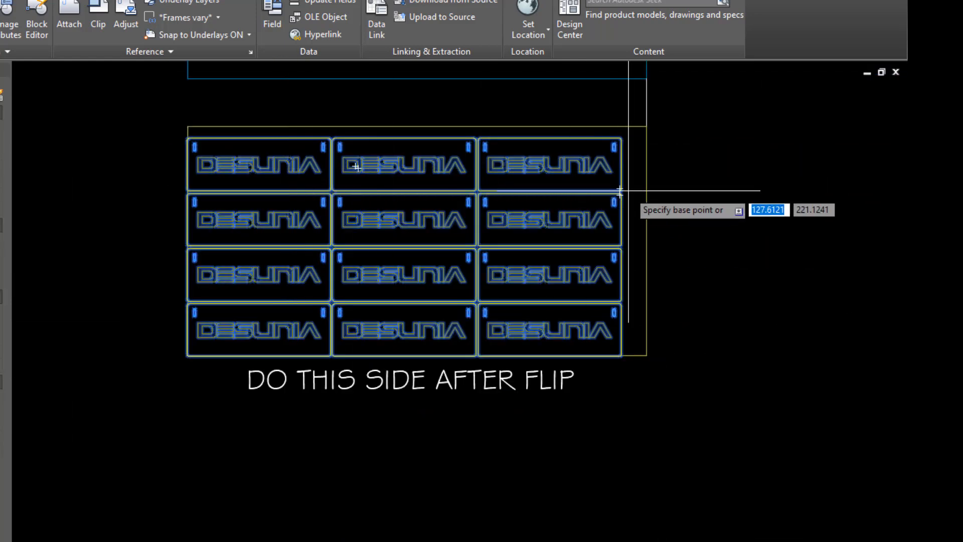
pyautogui.click(715, 248)
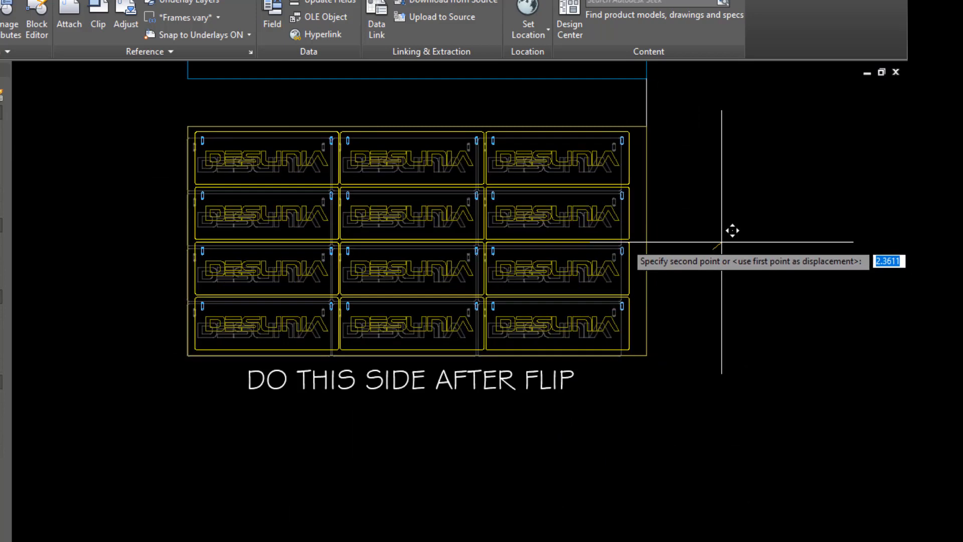
pyautogui.click(733, 230)
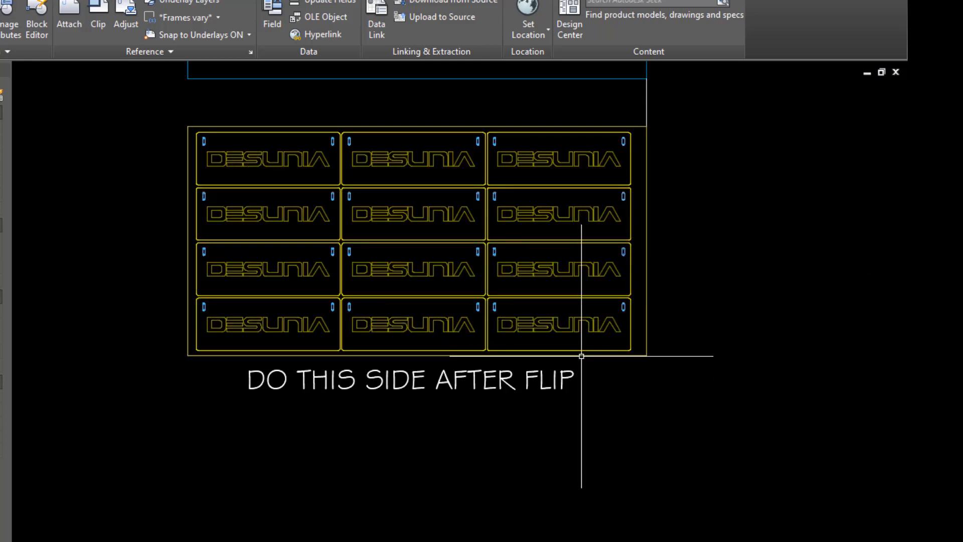
# Step: Copy the entire two-sheet layout, including outlines, name plates and labels, to the empty area left of the original
pyautogui.scroll(-6, 582, 347)
pyautogui.click(668, 383)
pyautogui.click(432, 179)
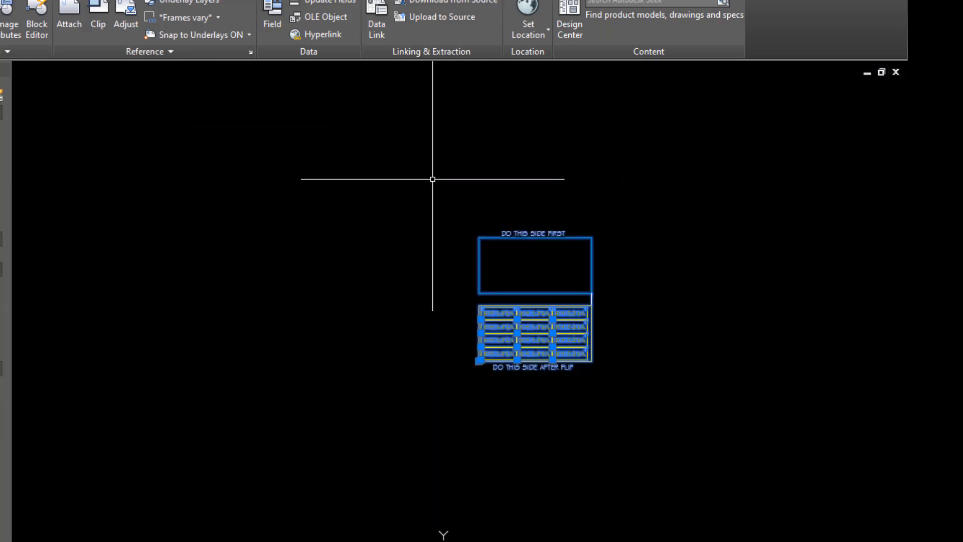
pyautogui.write('c')
pyautogui.press('Return')
pyautogui.click(518, 168)
pyautogui.click(340, 177)
pyautogui.press('Return')
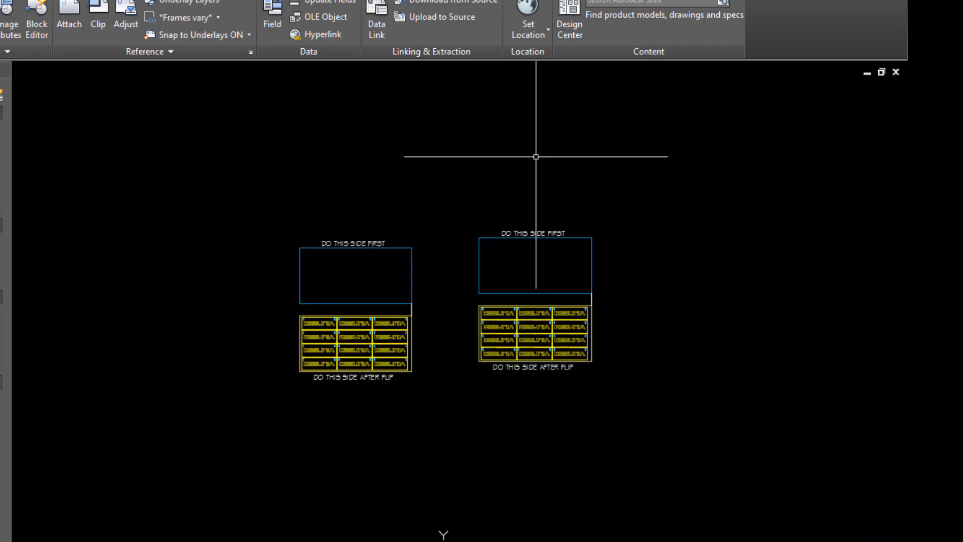
# Step: Explode the twelve name plate blocks in the original layout's lower sheet
pyautogui.scroll(4, 581, 318)
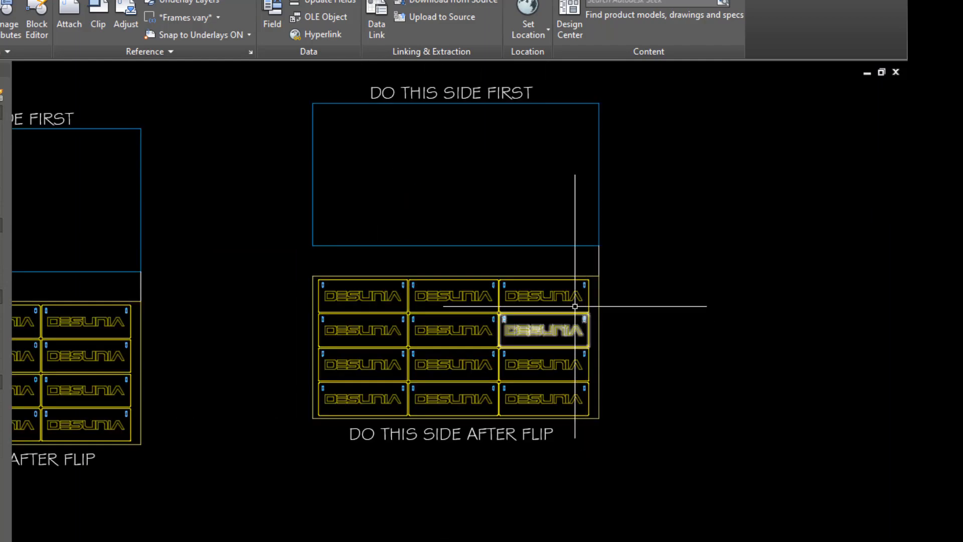
pyautogui.scroll(2, 536, 327)
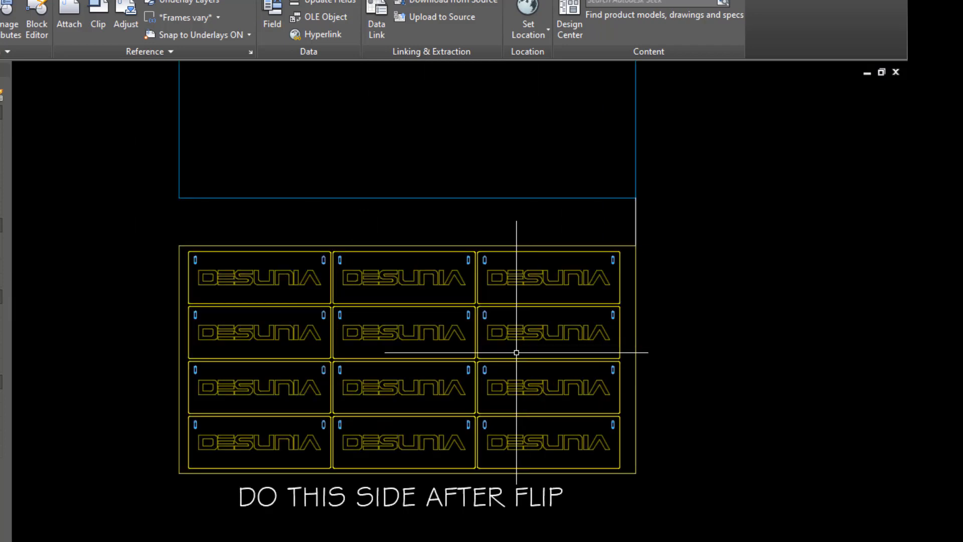
pyautogui.click(519, 426)
pyautogui.click(279, 278)
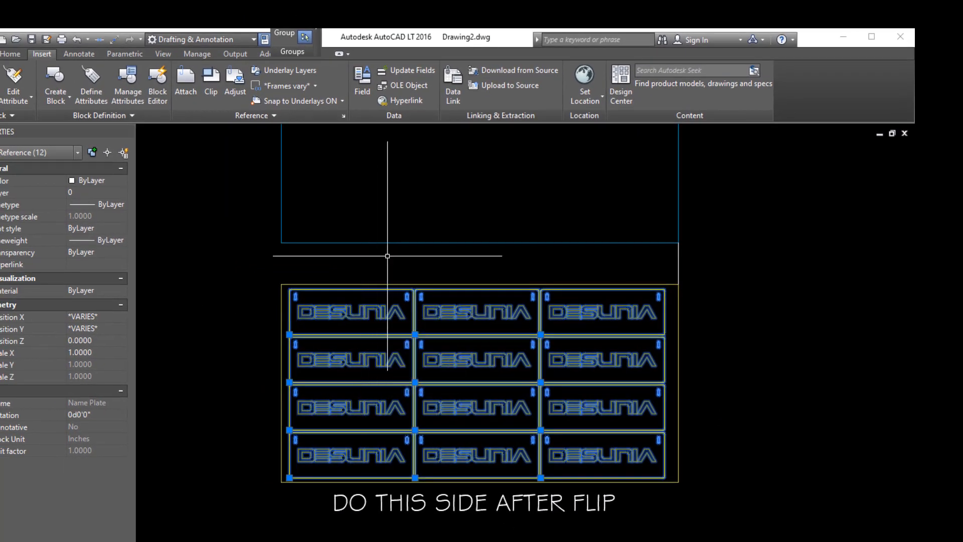
pyautogui.click(11, 54)
pyautogui.click(244, 85)
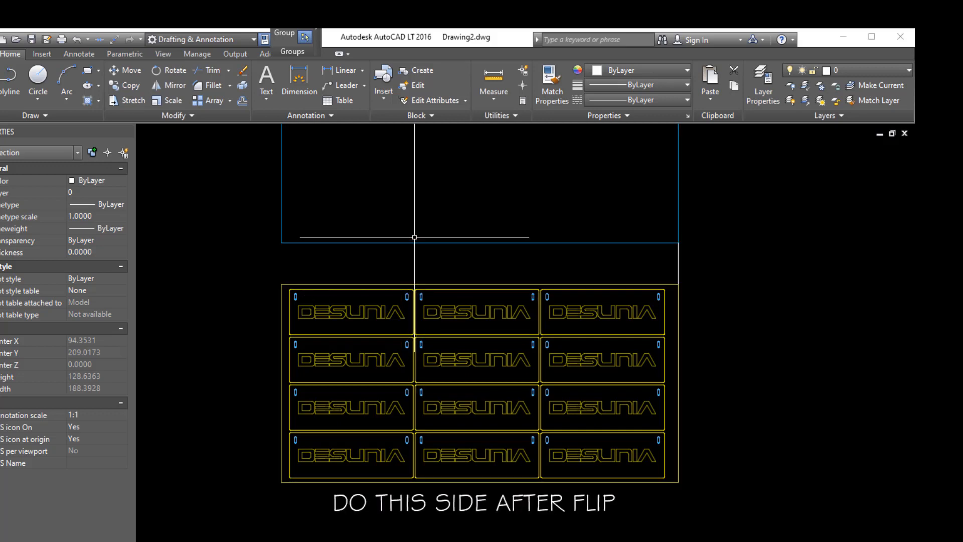
# Step: Examine the hanger slot and its screw holes in the corner of a name plate in the top row
pyautogui.scroll(5, 399, 296)
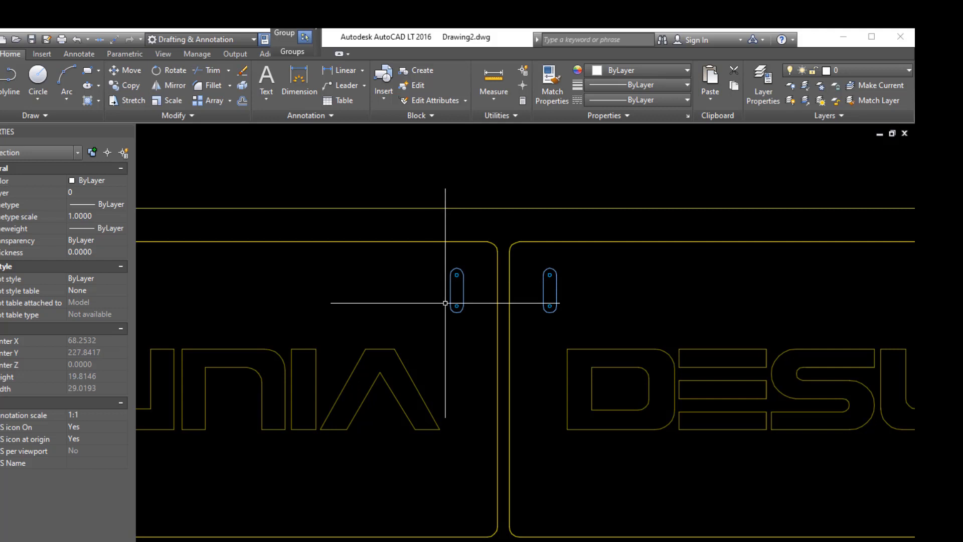
pyautogui.click(477, 332)
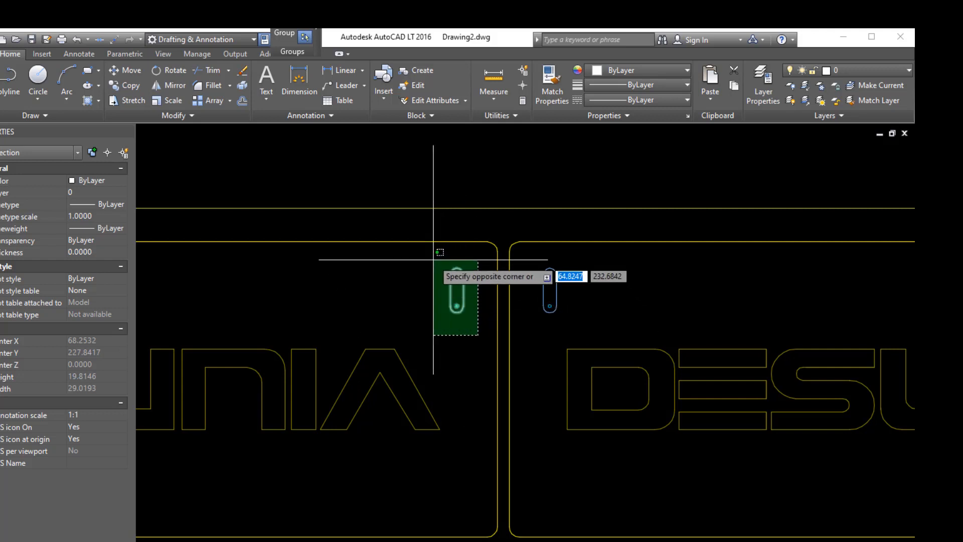
pyautogui.press('Escape')
pyautogui.scroll(8, 455, 272)
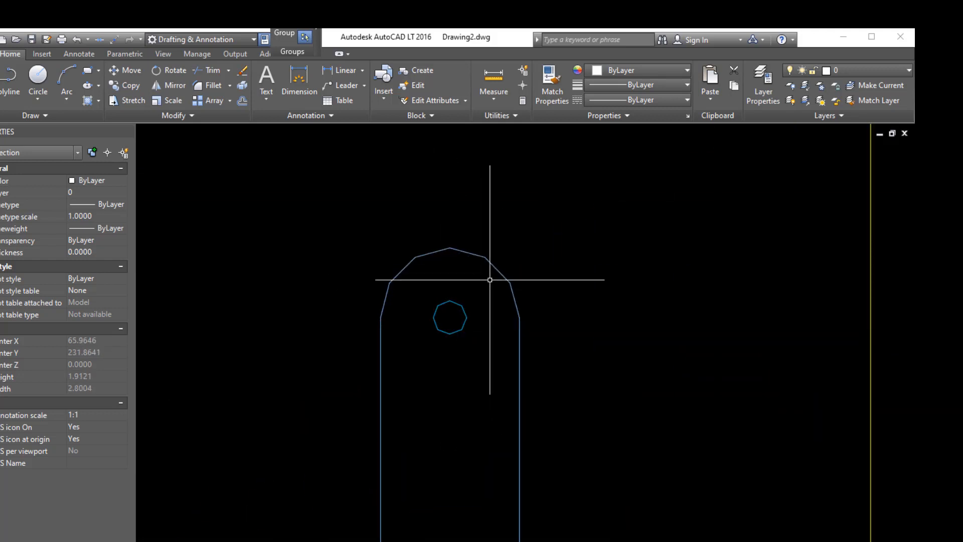
pyautogui.scroll(-5, 462, 307)
pyautogui.scroll(5, 427, 366)
pyautogui.scroll(-2, 426, 363)
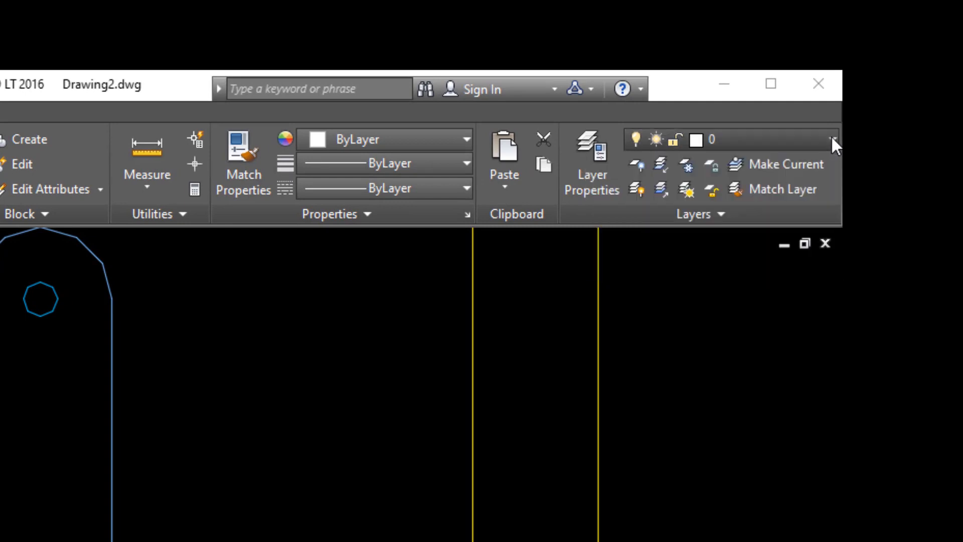
pyautogui.click(833, 141)
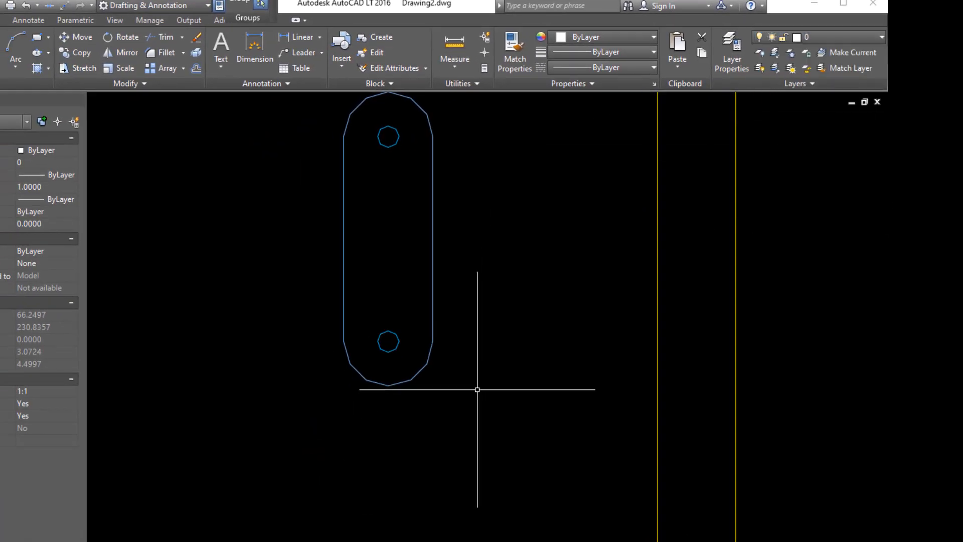
# Step: Isolate the layers of one hanger slot outline and its two screw holes
pyautogui.click(352, 525)
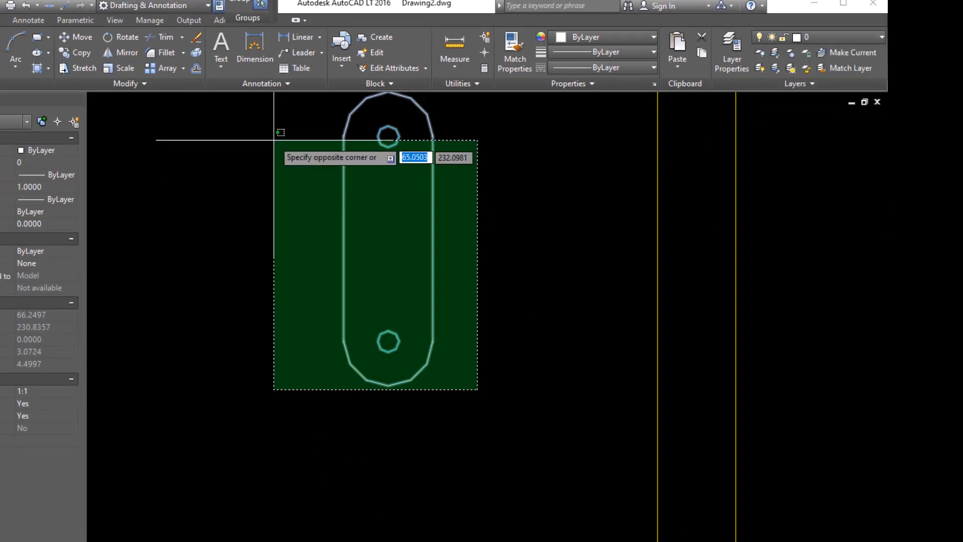
pyautogui.click(279, 120)
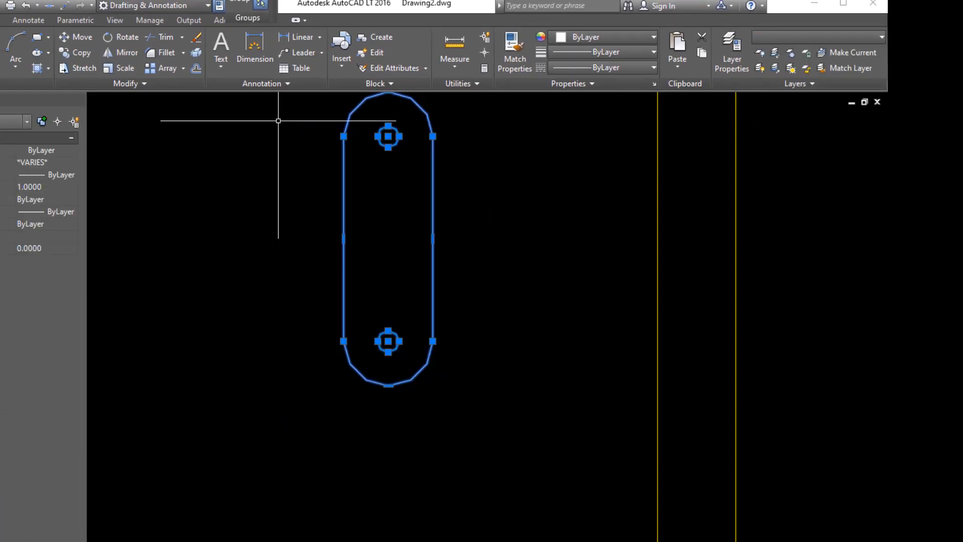
pyautogui.click(775, 53)
pyautogui.scroll(-5, 439, 241)
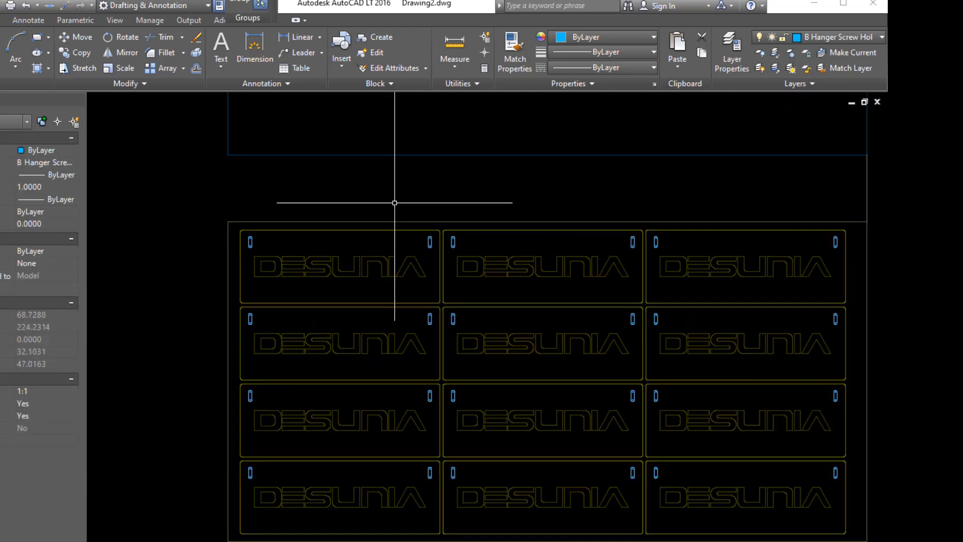
# Step: Mirror all hanger slots and screw holes into the upper sheet about a horizontal line midway between the two sheets, erasing the originals
pyautogui.scroll(-3, 395, 202)
pyautogui.click(311, 190)
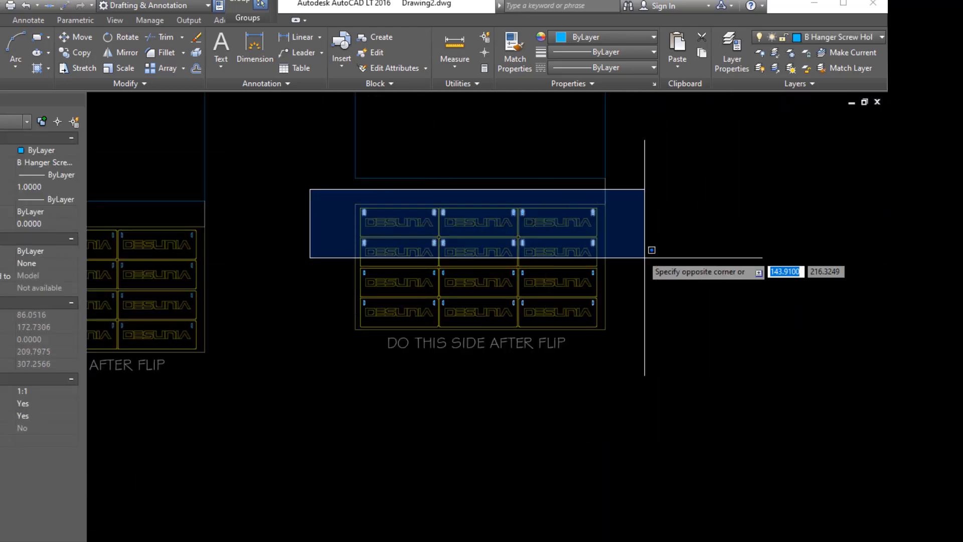
pyautogui.click(673, 324)
pyautogui.write('i')
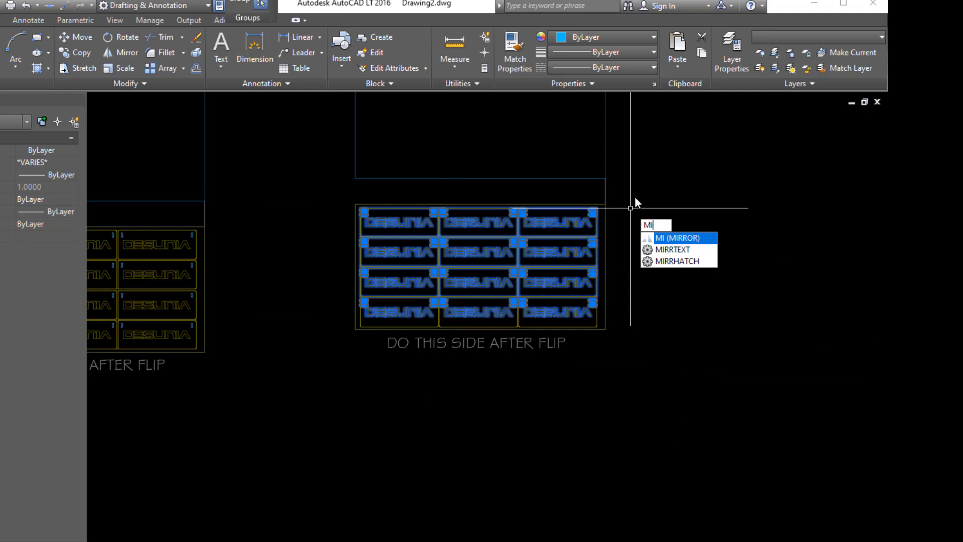
pyautogui.press('Return')
pyautogui.scroll(5, 628, 191)
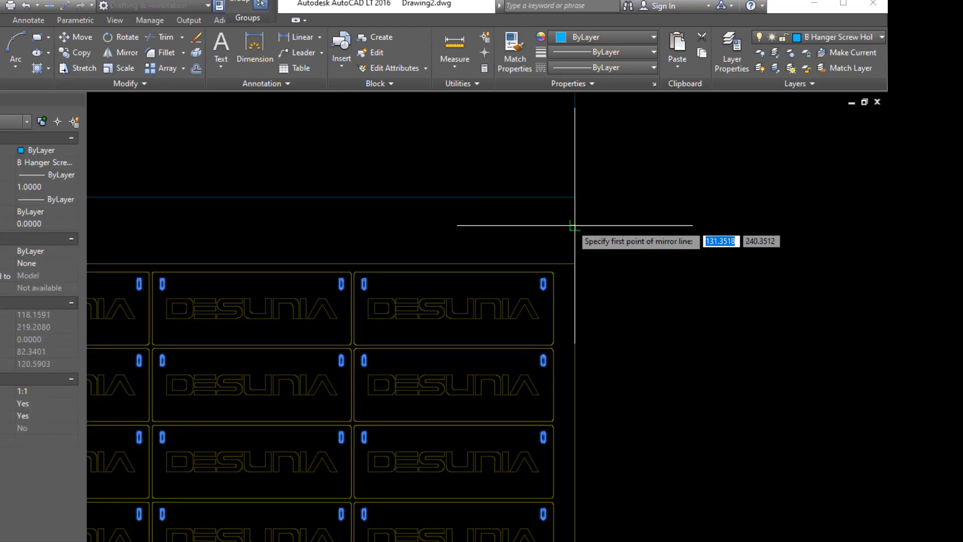
pyautogui.click(575, 230)
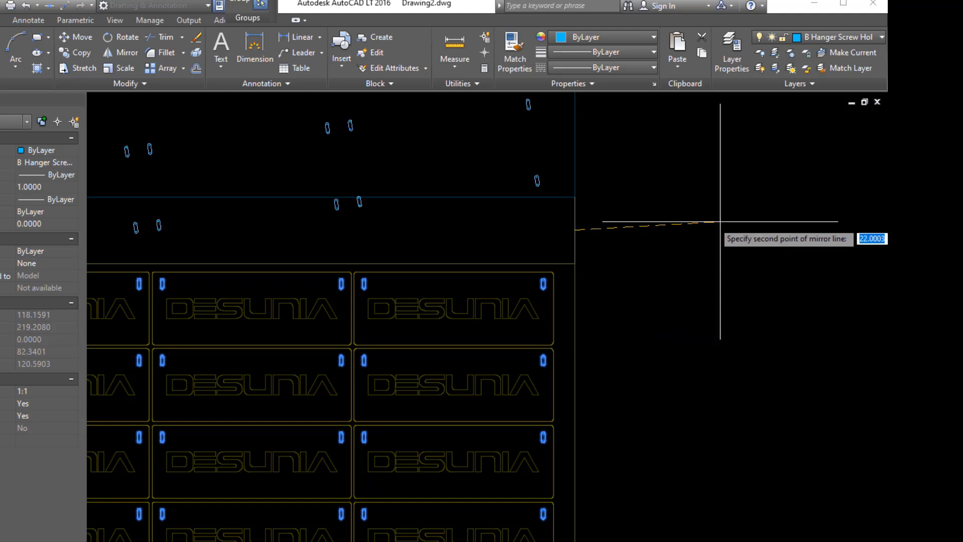
pyautogui.press('F8')
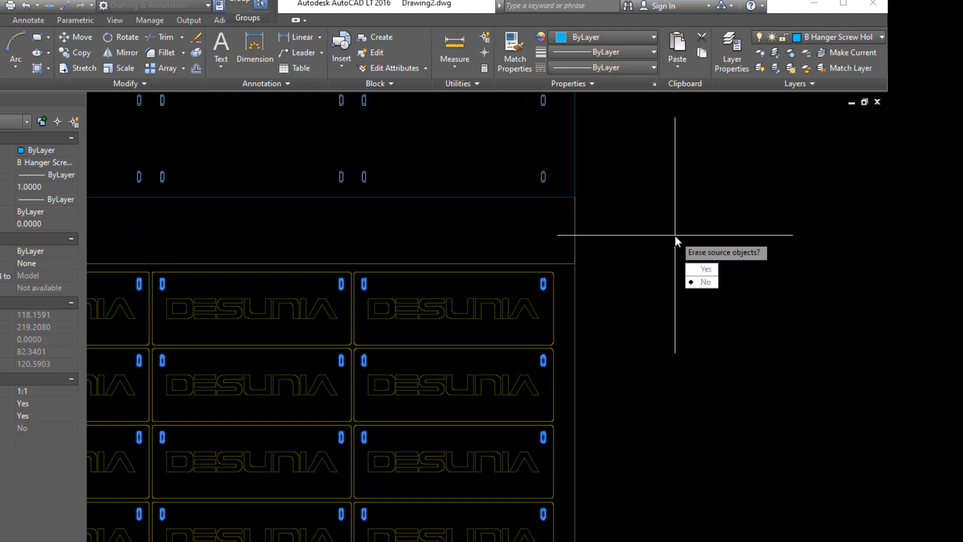
pyautogui.write('y')
pyautogui.press('Return')
# Step: End the layer isolation to restore all other layers
pyautogui.scroll(-4, 674, 236)
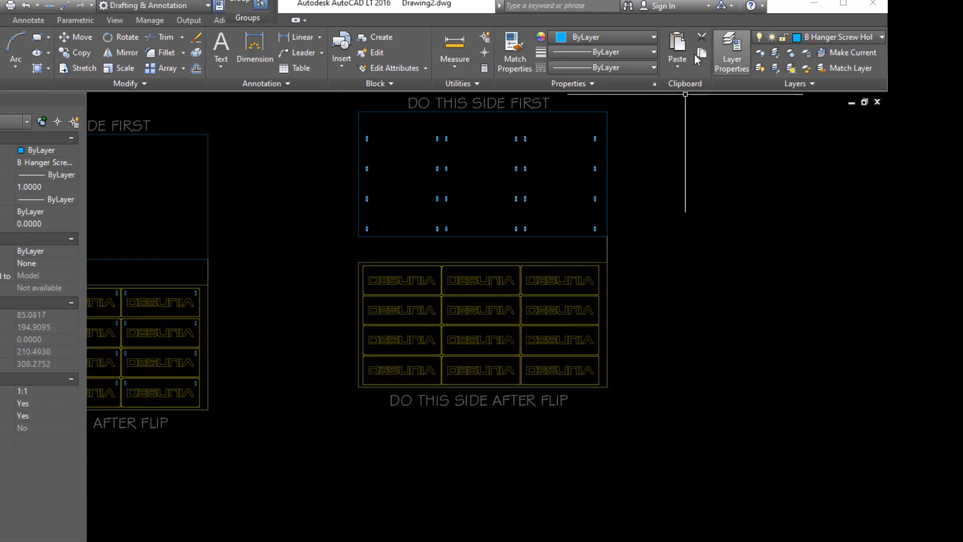
pyautogui.click(776, 69)
pyautogui.scroll(-2, 567, 281)
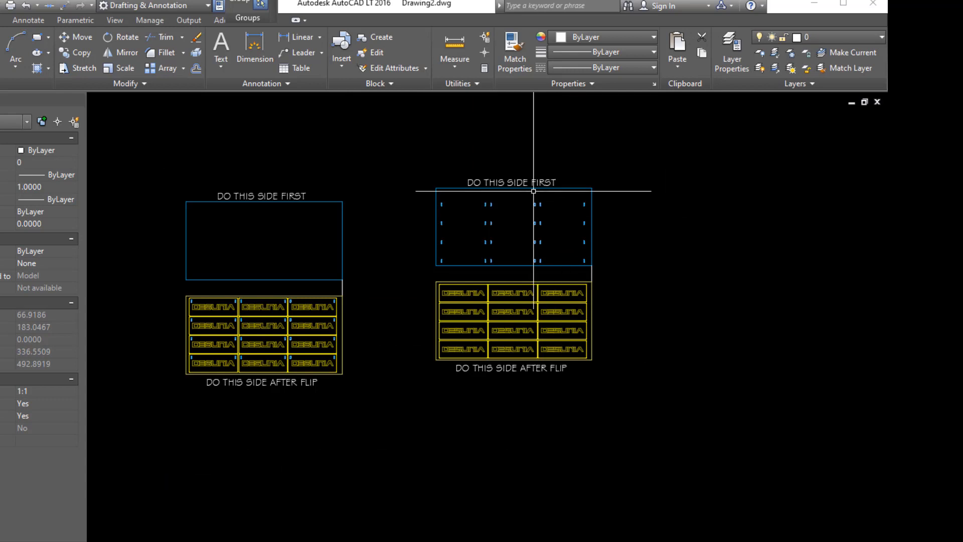
# Step: Examine the mirrored hanger slots on the "DO THIS SIDE FIRST" sheet and the name plates on the "DO THIS SIDE AFTER FLIP" sheet
pyautogui.scroll(2, 540, 146)
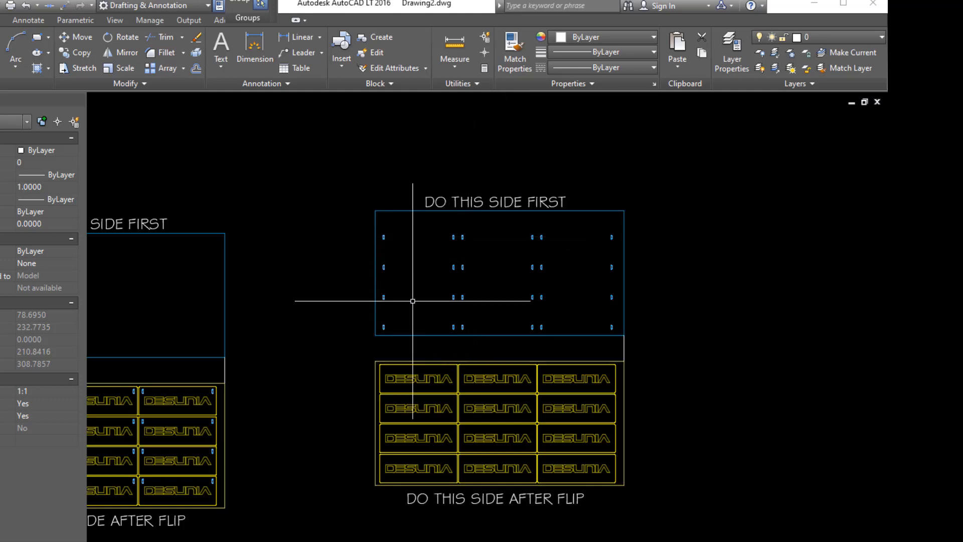
pyautogui.scroll(8, 377, 335)
pyautogui.scroll(2, 321, 337)
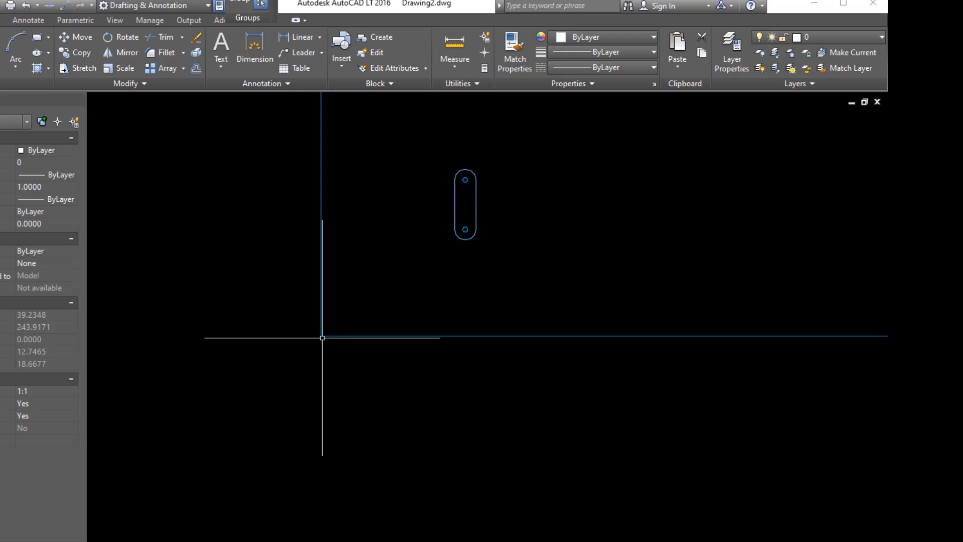
pyautogui.scroll(-2, 324, 378)
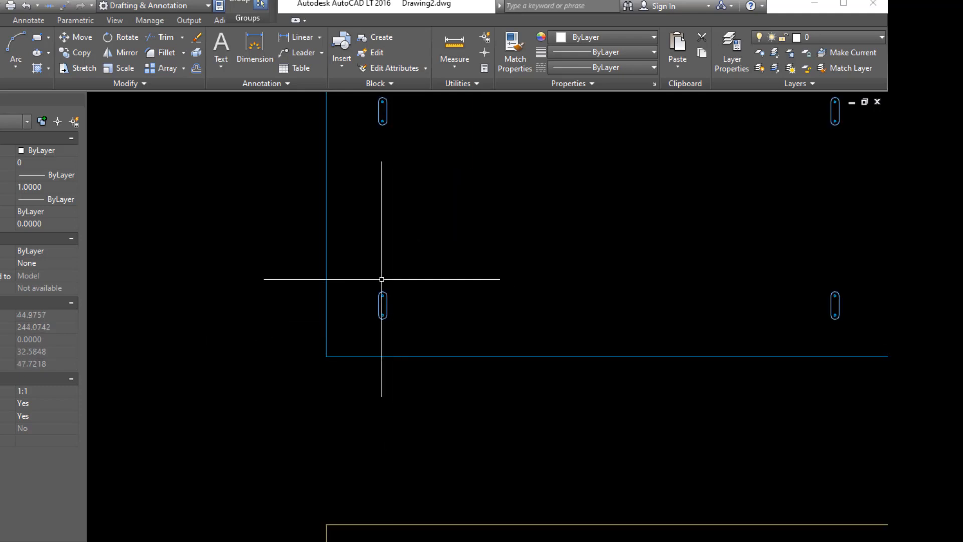
pyautogui.scroll(-4, 322, 279)
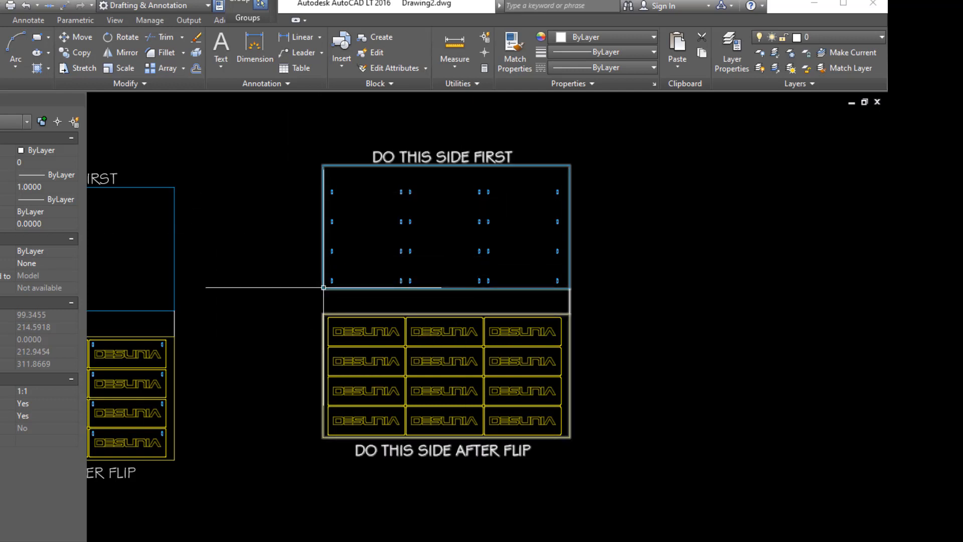
pyautogui.scroll(4, 371, 447)
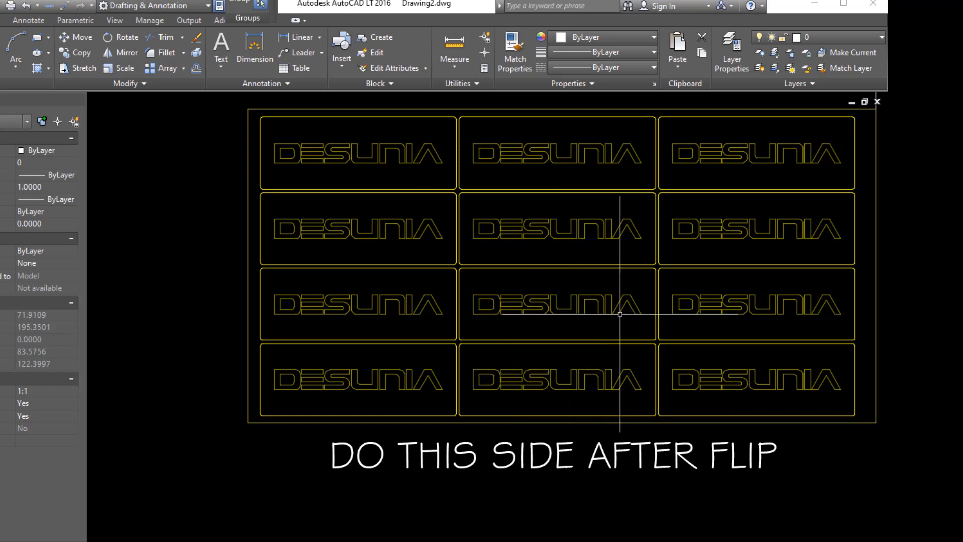
pyautogui.scroll(-4, 351, 333)
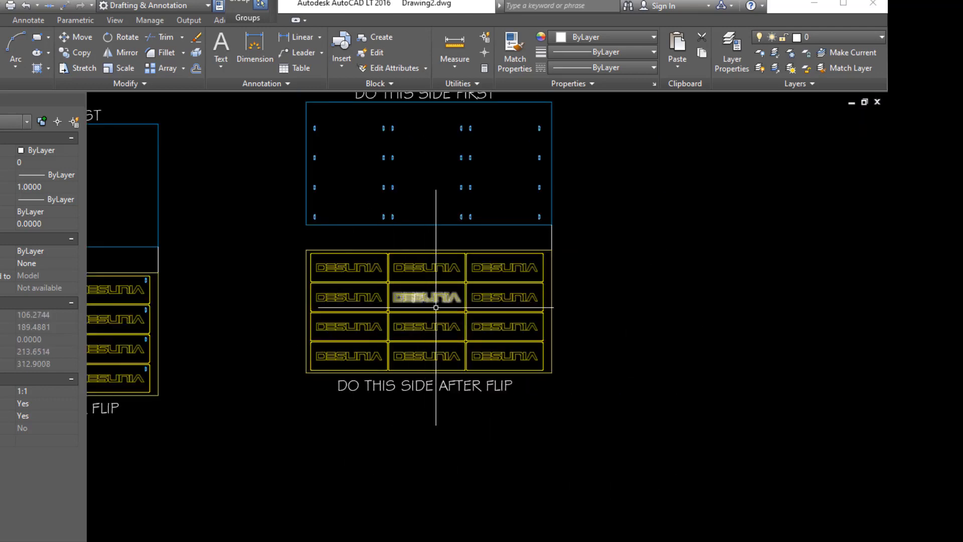
# Step: Delete the entire original two-sheet layout containing the mirrored hanger slots, keeping only the copy
pyautogui.scroll(-2, 458, 266)
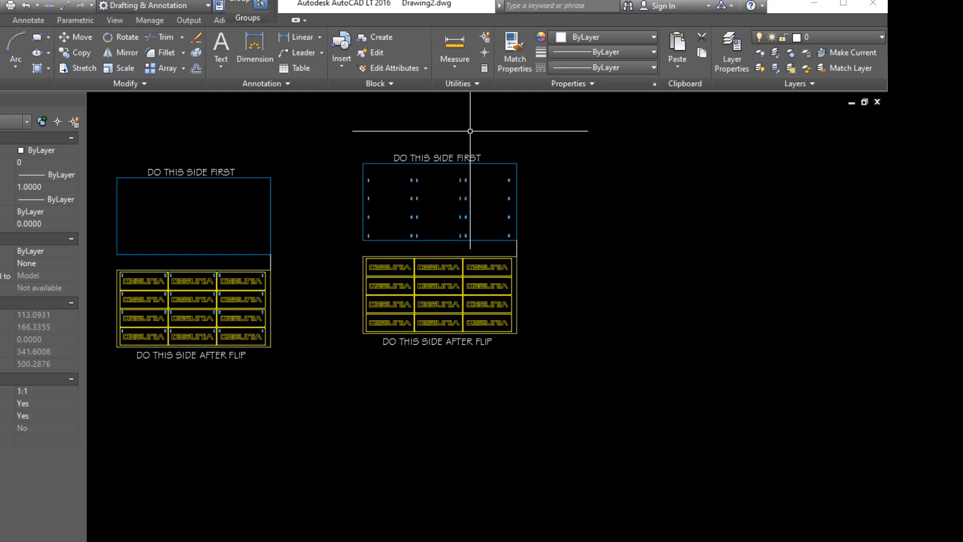
pyautogui.click(316, 103)
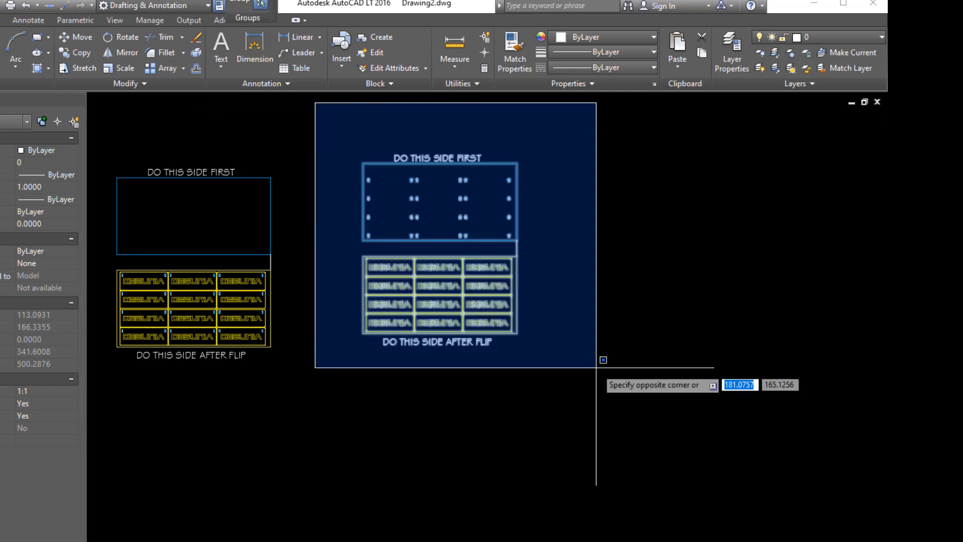
pyautogui.click(608, 362)
pyautogui.press('Delete')
# Step: Move the twelve name plates horizontally out of the lower sheet outline into the empty space to its left
pyautogui.scroll(-3, 411, 308)
pyautogui.scroll(8, 566, 297)
pyautogui.click(565, 301)
pyautogui.scroll(-4, 566, 301)
pyautogui.click(417, 217)
pyautogui.write('m')
pyautogui.press('Return')
pyautogui.click(517, 378)
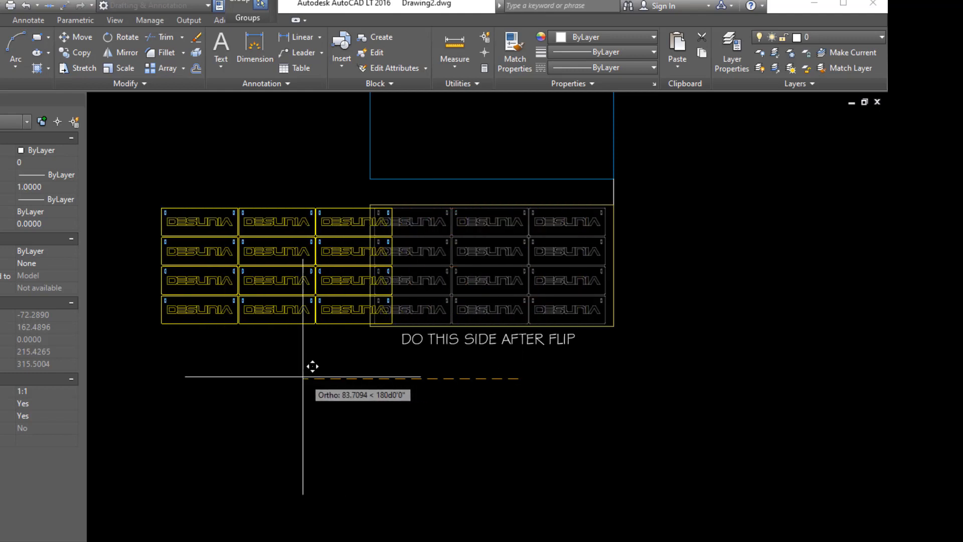
pyautogui.click(255, 378)
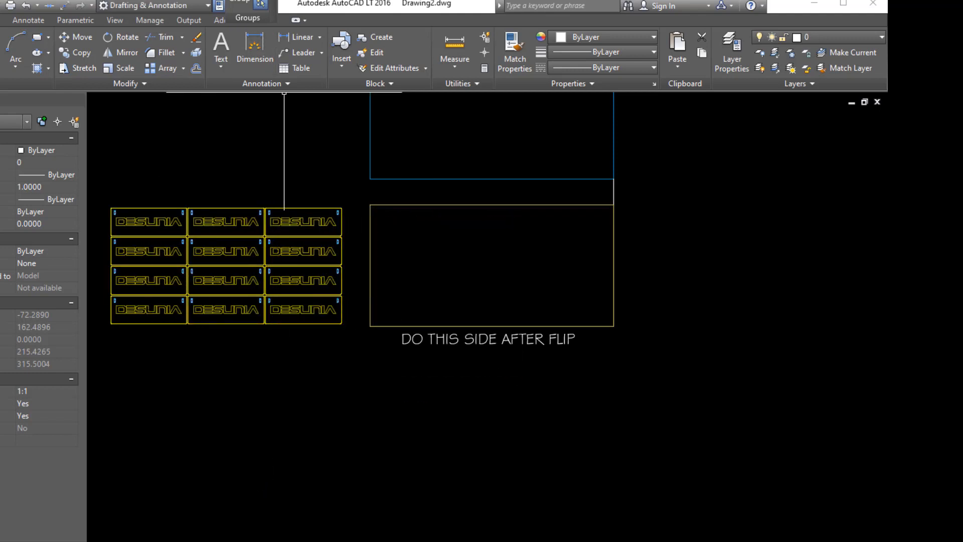
# Step: Insert the "4 x 8 With Inde..." sheet block beside the existing two-sheet layout
pyautogui.click(1, 20)
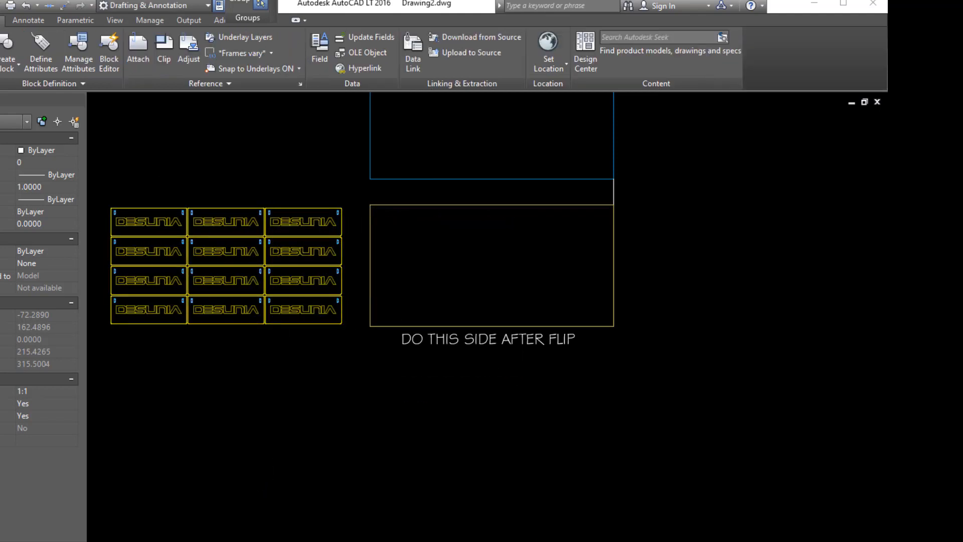
pyautogui.click(1, 60)
pyautogui.click(32, 171)
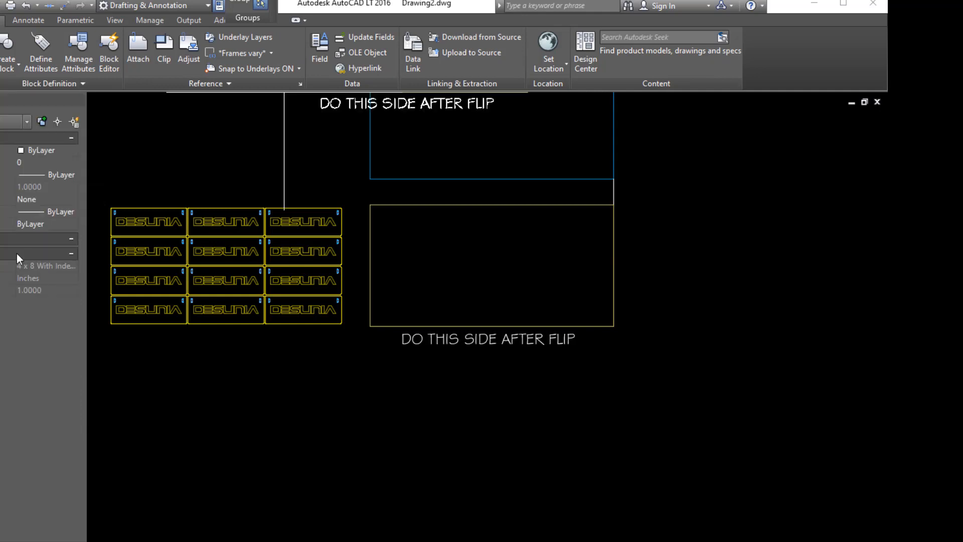
pyautogui.scroll(-4, 258, 345)
pyautogui.scroll(4, 540, 338)
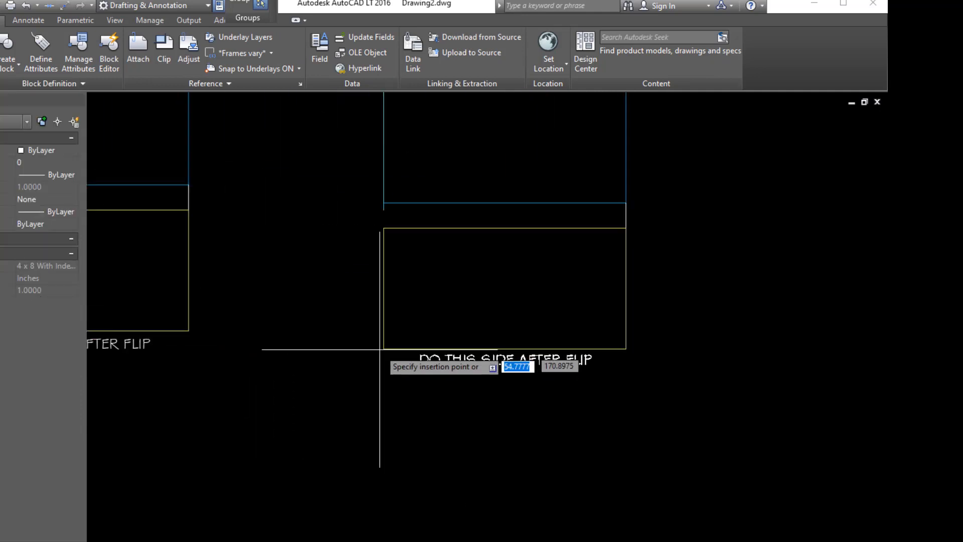
pyautogui.click(221, 332)
pyautogui.scroll(-3, 532, 324)
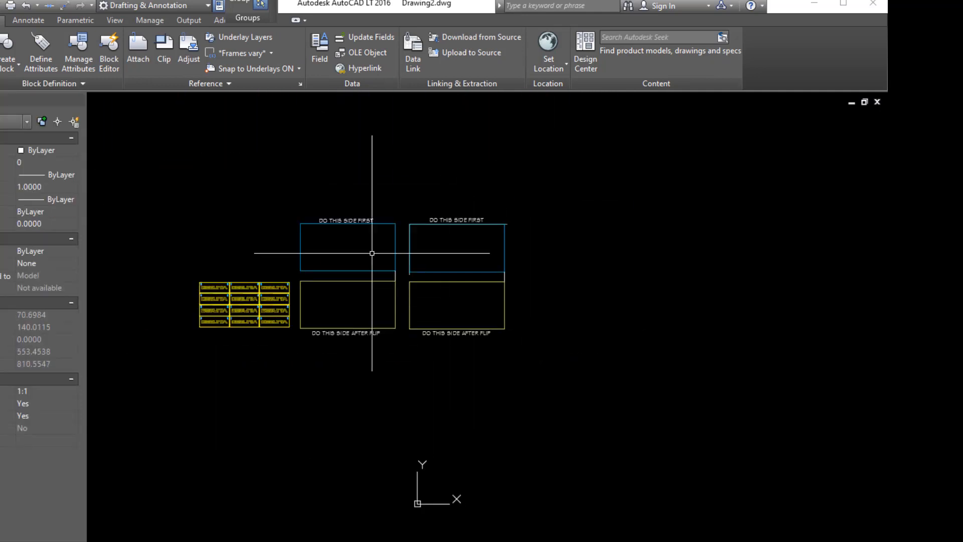
# Step: Examine the extended index lines along the upper and side edges of the new "DO THIS SIDE FIRST" sheet, comparing it with the plain layout
pyautogui.scroll(2, 402, 244)
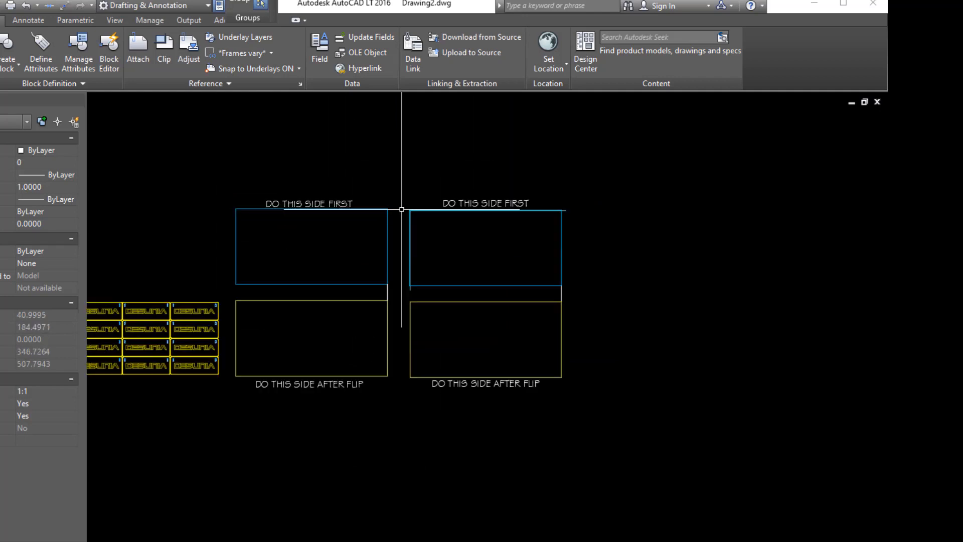
pyautogui.scroll(2, 372, 314)
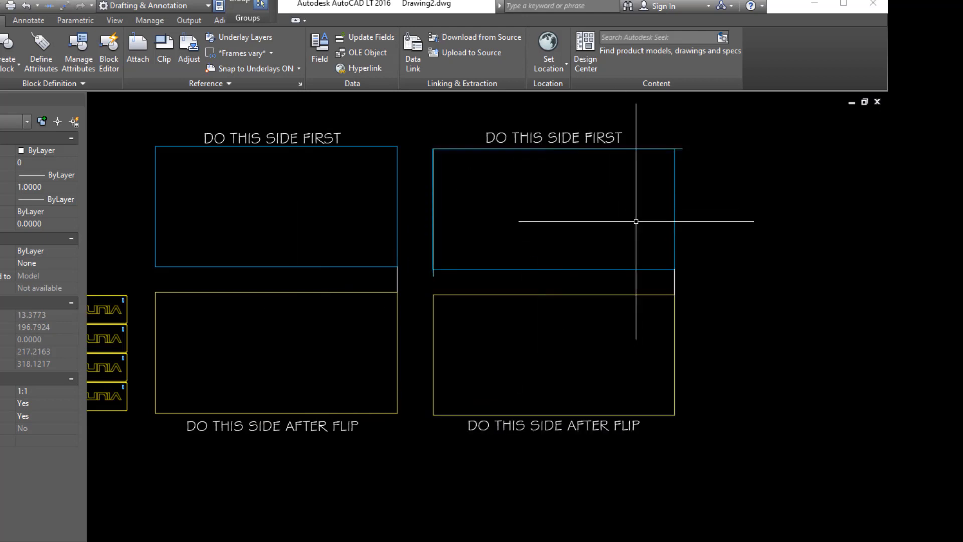
pyautogui.scroll(2, 668, 150)
pyautogui.scroll(2, 668, 149)
pyautogui.scroll(-4, 668, 201)
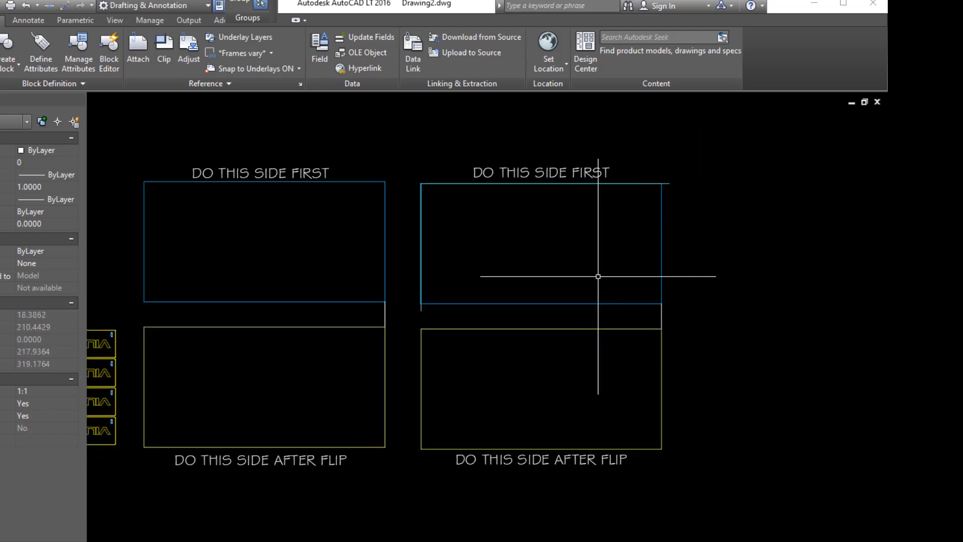
pyautogui.scroll(2, 656, 176)
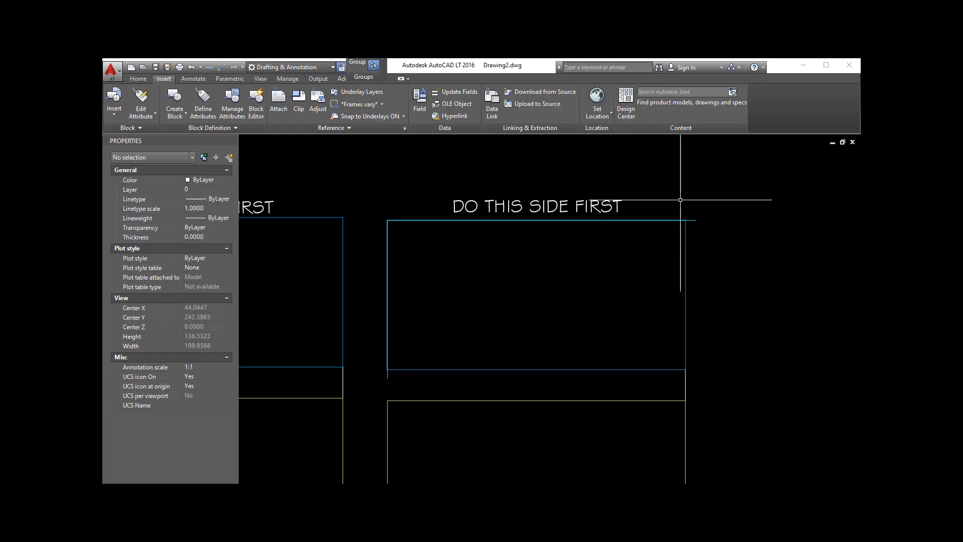
pyautogui.scroll(12, 684, 209)
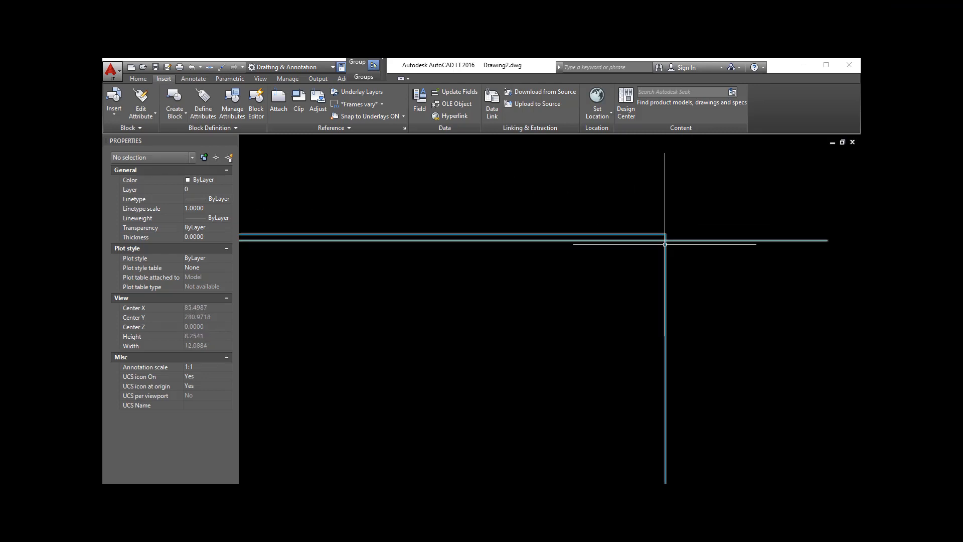
pyautogui.scroll(4, 647, 234)
pyautogui.scroll(-16, 683, 258)
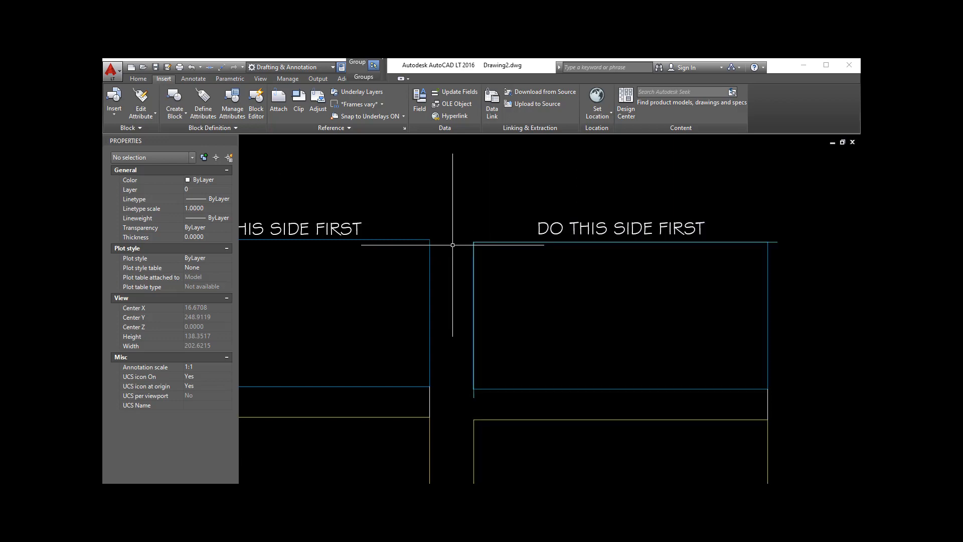
pyautogui.scroll(10, 476, 243)
pyautogui.scroll(-12, 435, 205)
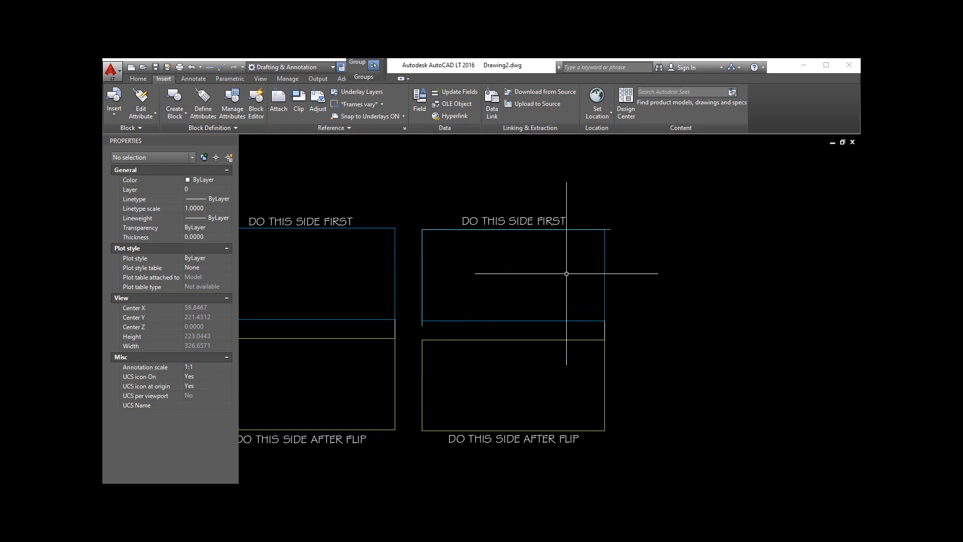
pyautogui.scroll(8, 603, 230)
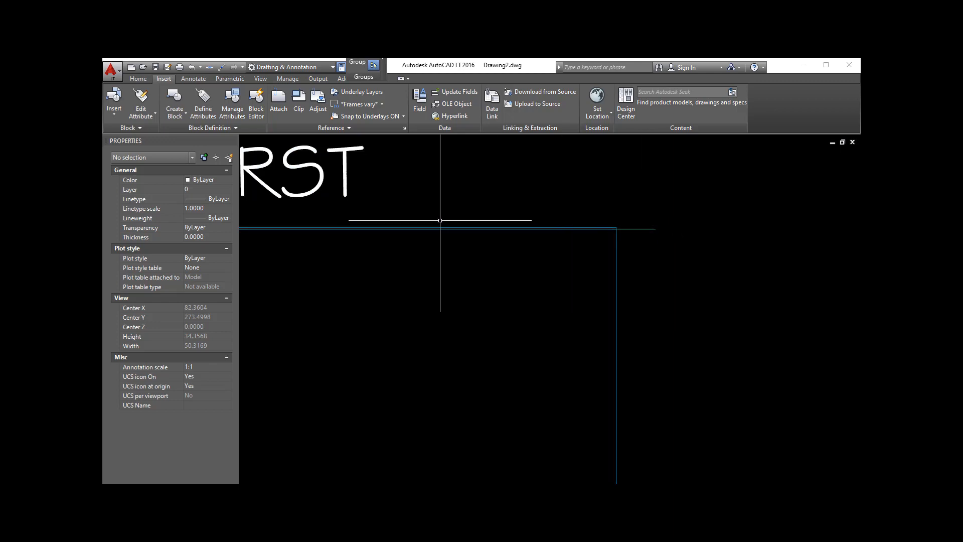
pyautogui.scroll(-8, 701, 209)
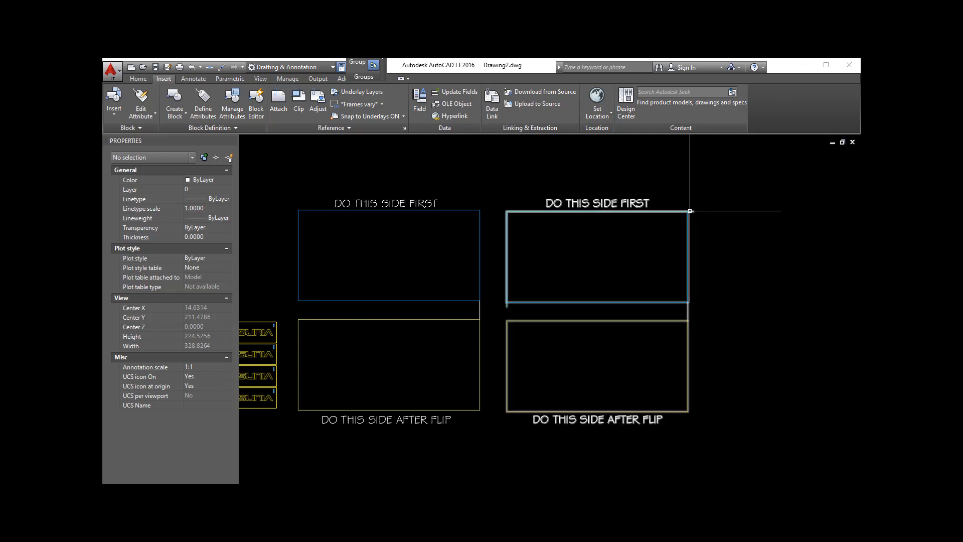
pyautogui.scroll(-2, 689, 210)
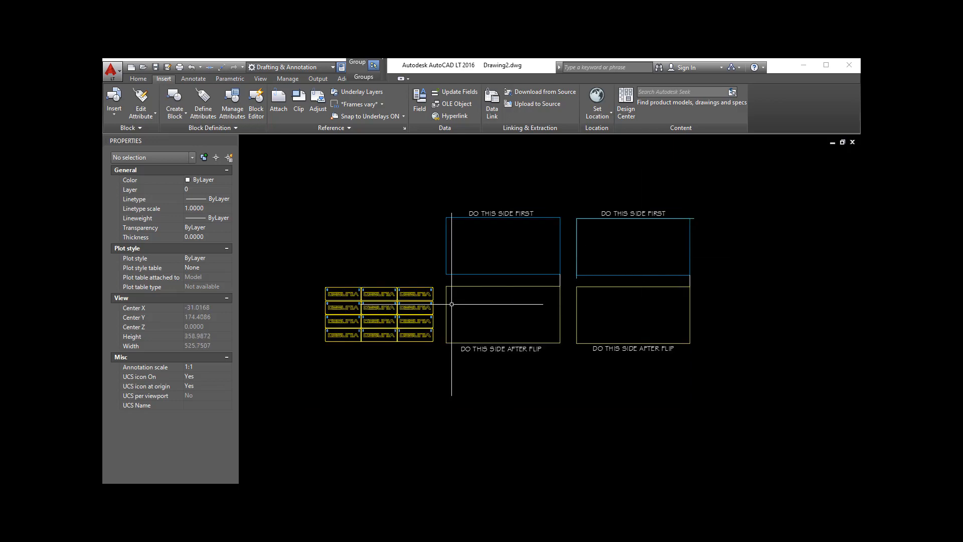
# Step: Move the twelve name plates horizontally into the newly inserted layout's "DO THIS SIDE AFTER FLIP" outline
pyautogui.scroll(4, 371, 281)
pyautogui.scroll(-6, 432, 244)
pyautogui.scroll(6, 432, 244)
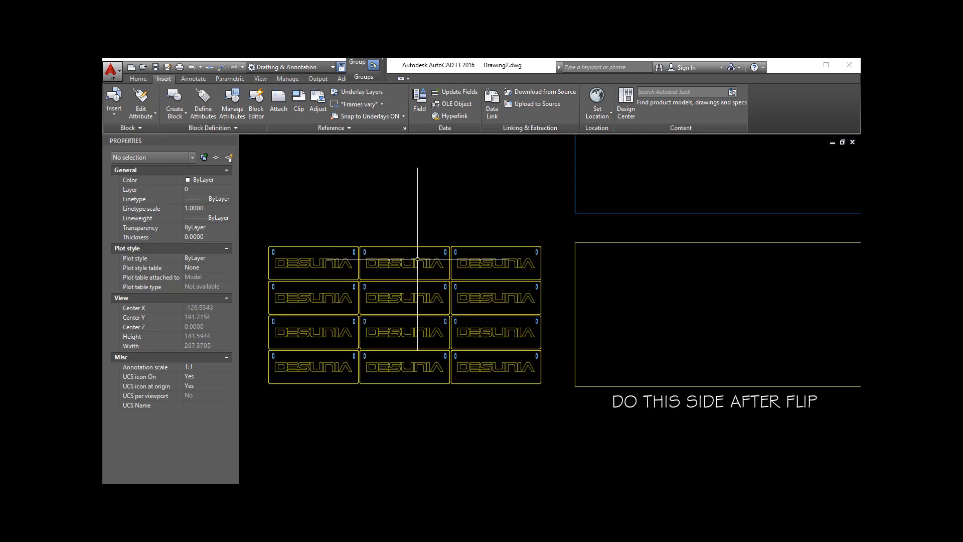
pyautogui.moveTo(256, 235); pyautogui.dragTo(552, 408)
pyautogui.write('m')
pyautogui.press('Return')
pyautogui.click(269, 367)
pyautogui.scroll(-2, 257, 349)
pyautogui.scroll(1, 500, 342)
pyautogui.scroll(2, 508, 333)
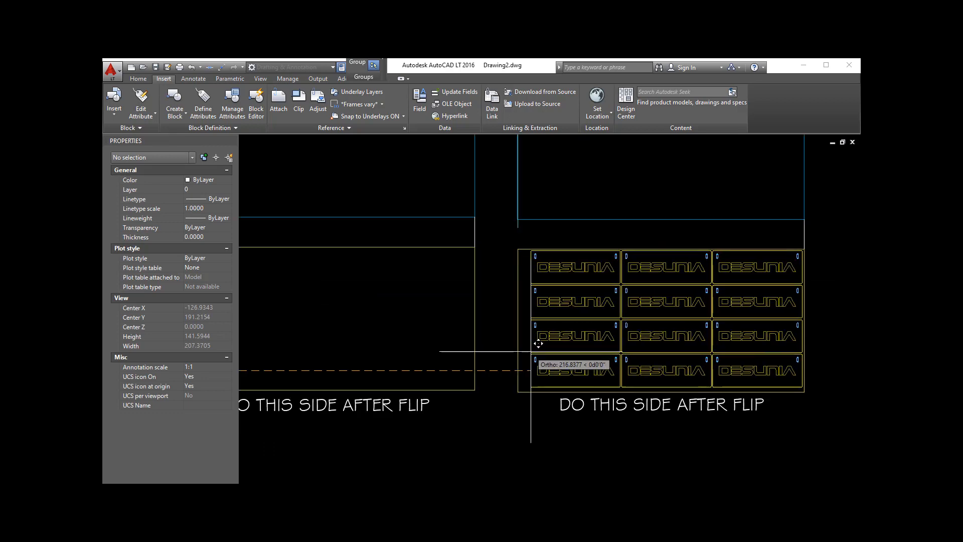
pyautogui.click(533, 337)
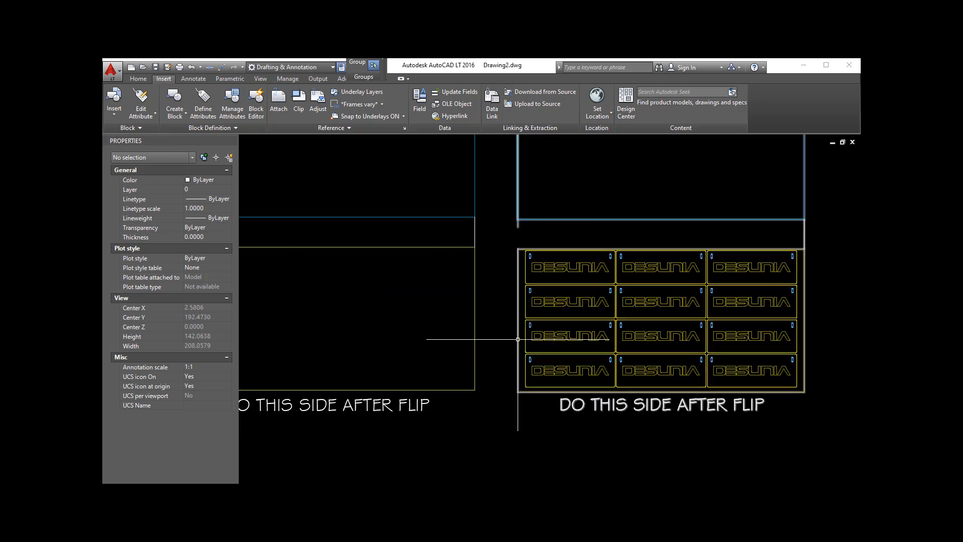
pyautogui.scroll(-3, 547, 331)
pyautogui.scroll(5, 484, 302)
pyautogui.scroll(5, 483, 303)
pyautogui.click(483, 323)
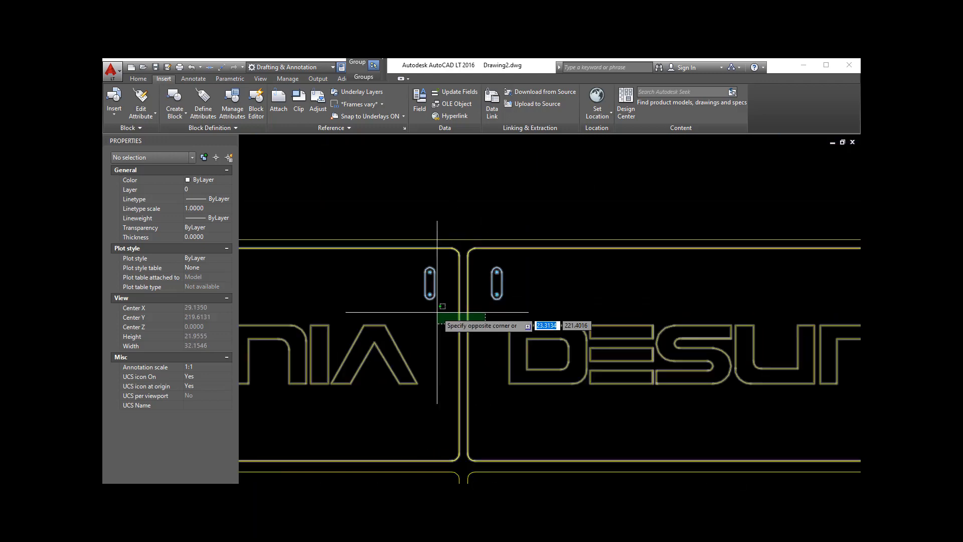
pyautogui.click(439, 312)
pyautogui.scroll(-5, 509, 300)
pyautogui.press('Escape')
pyautogui.scroll(-4, 529, 317)
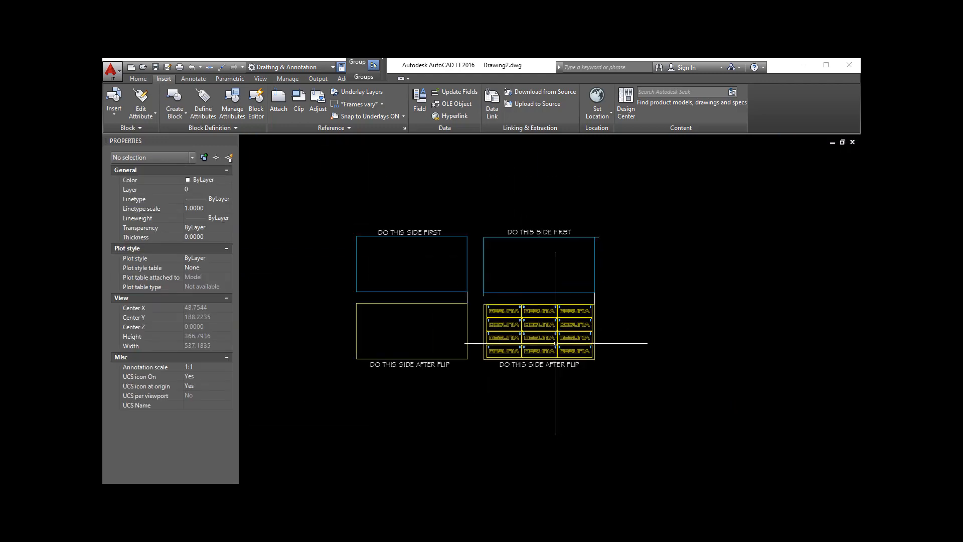
# Step: Explode the twelve Name Plate blocks inside the "DO THIS SIDE AFTER FLIP" sheet
pyautogui.scroll(3, 557, 344)
pyautogui.click(586, 353)
pyautogui.press('Escape')
pyautogui.click(590, 341)
pyautogui.press('Escape')
pyautogui.click(582, 347)
pyautogui.click(374, 249)
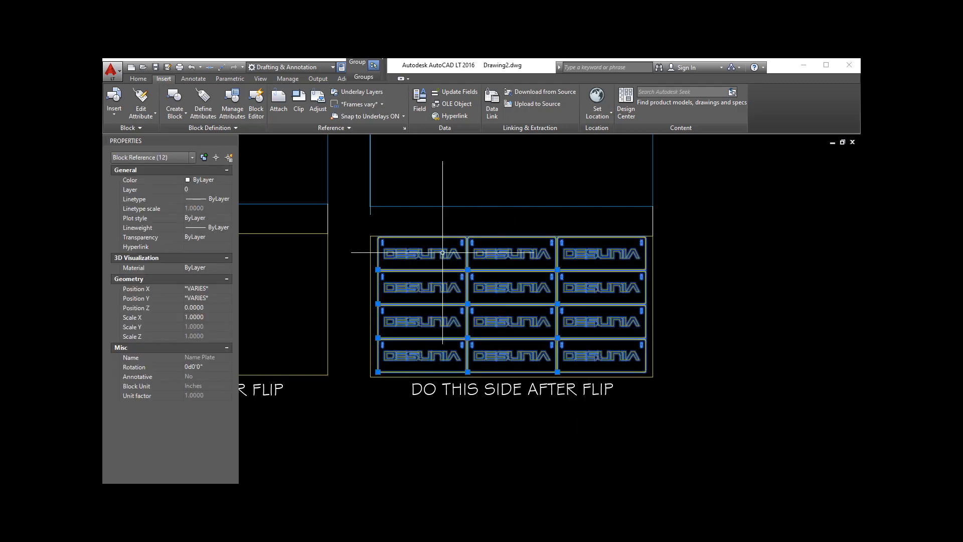
pyautogui.click(140, 79)
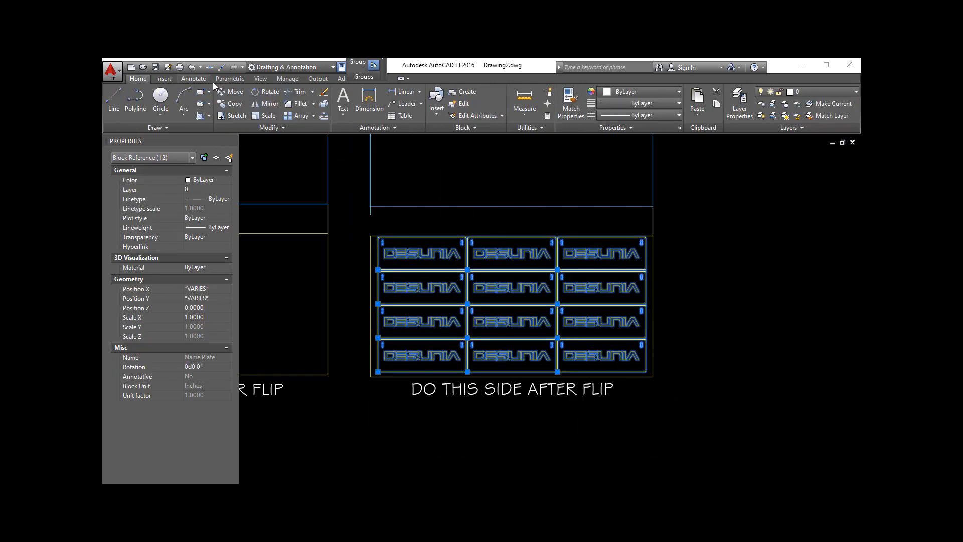
pyautogui.click(323, 105)
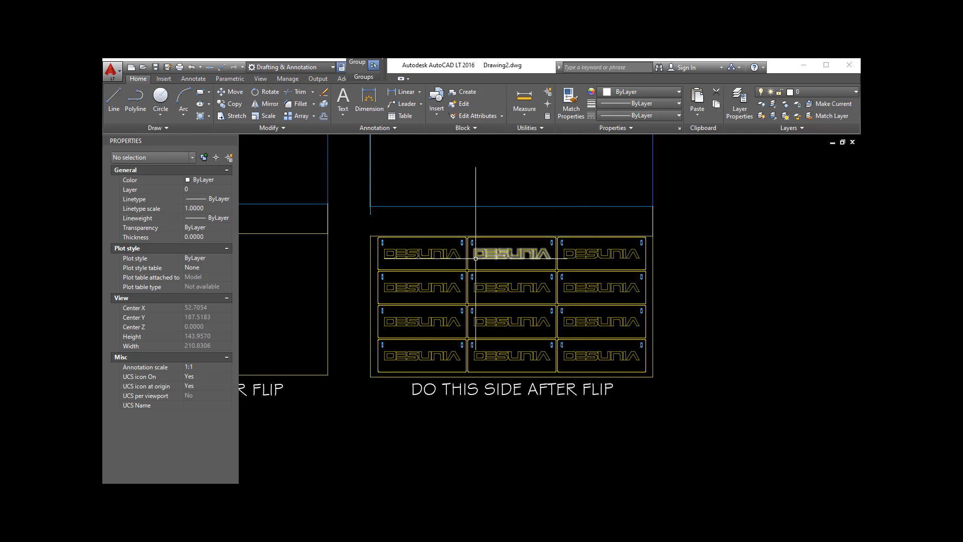
# Step: Isolate the layers of one hanger slot and its two screw holes
pyautogui.scroll(5, 515, 300)
pyautogui.moveTo(515, 300); pyautogui.dragTo(453, 236)
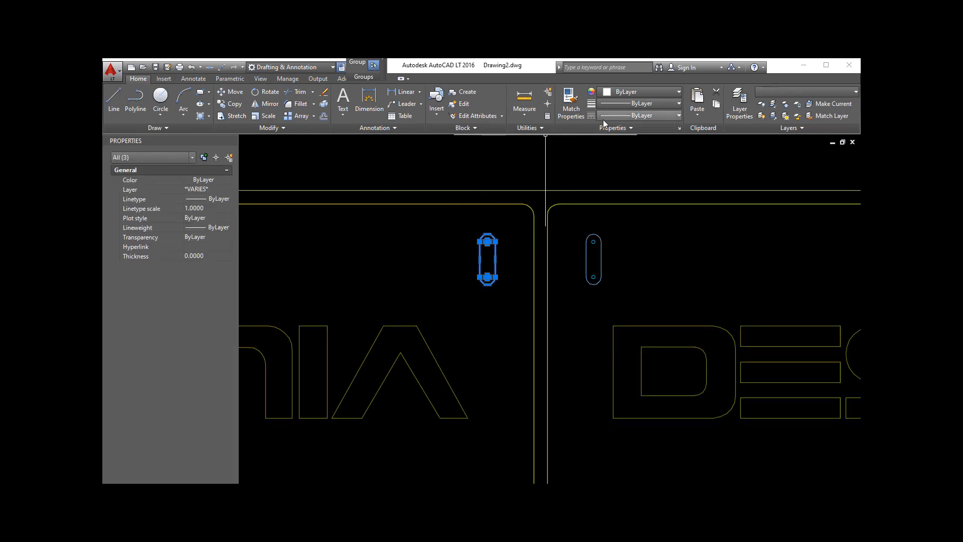
pyautogui.click(773, 106)
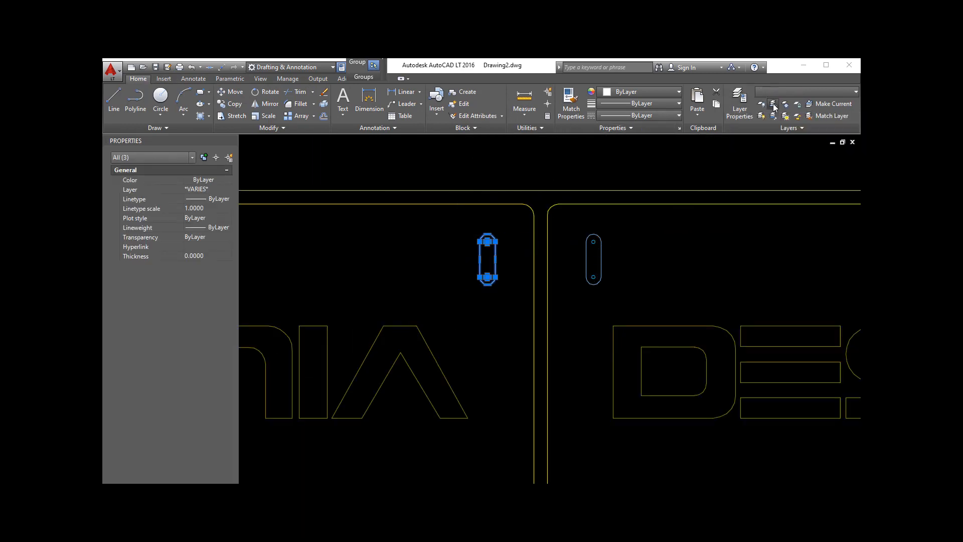
pyautogui.scroll(-5, 561, 296)
# Step: Mirror all hanger slots and screw holes across the horizontal line through the sheets' connecting-line midpoint onto the "DO THIS SIDE FIRST" sheet, erasing the source objects
pyautogui.moveTo(502, 280); pyautogui.dragTo(708, 399)
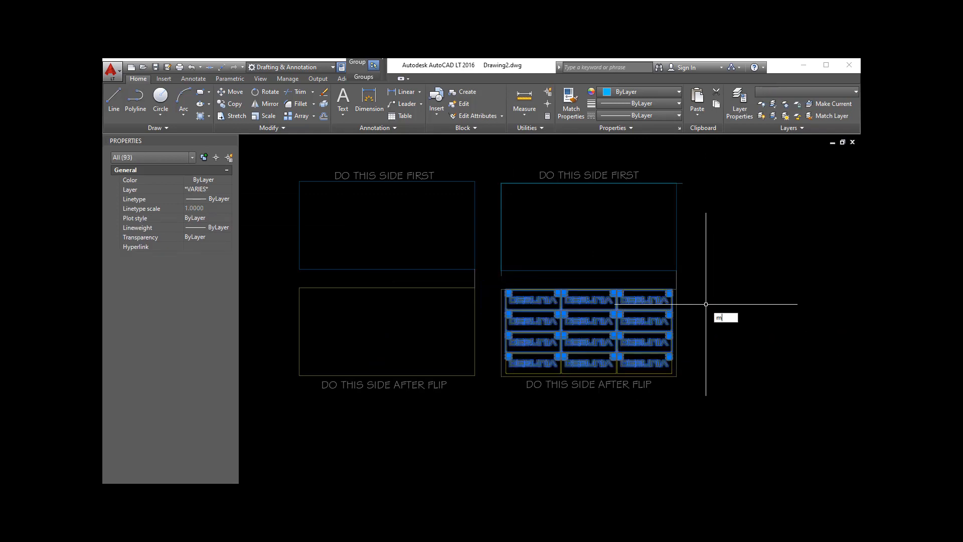
pyautogui.write('mi')
pyautogui.press('Return')
pyautogui.scroll(5, 708, 301)
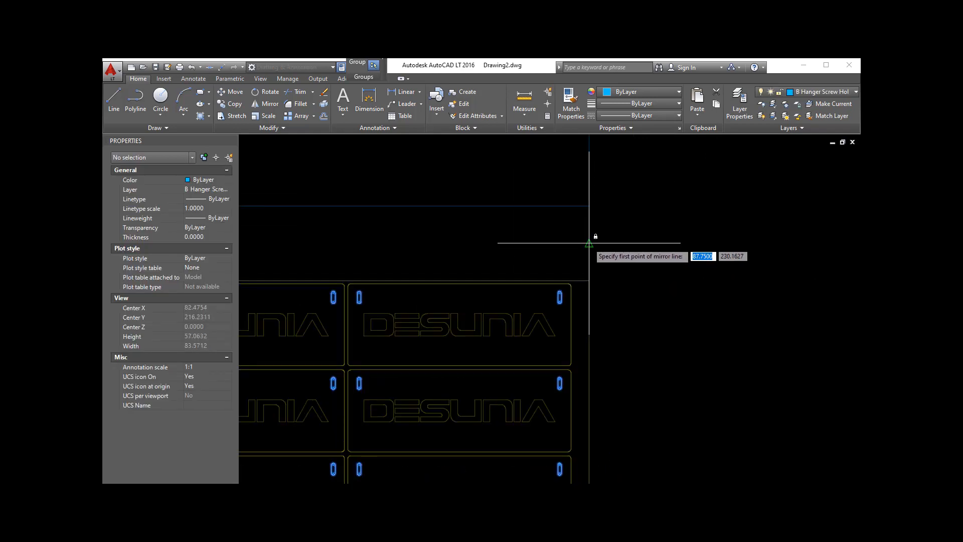
pyautogui.click(589, 243)
pyautogui.click(662, 244)
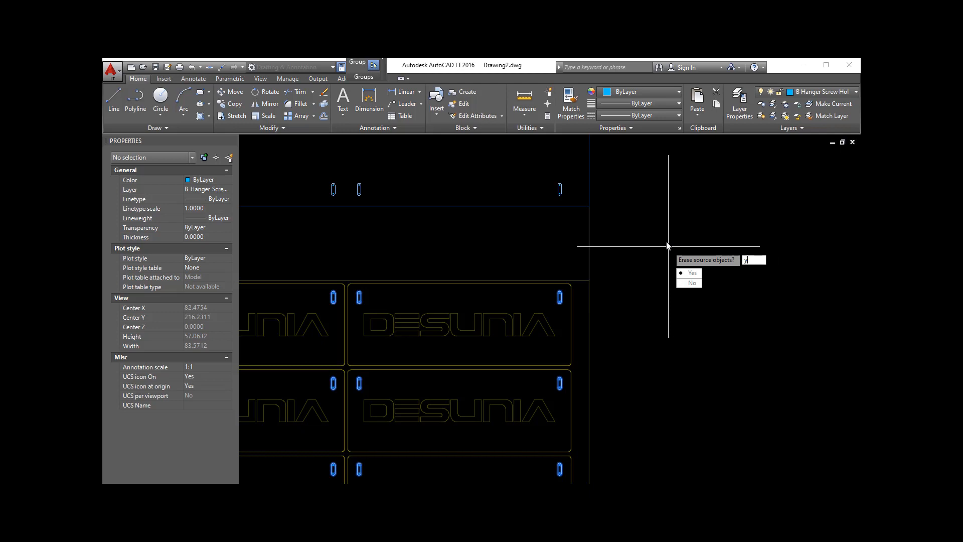
pyautogui.press('Return')
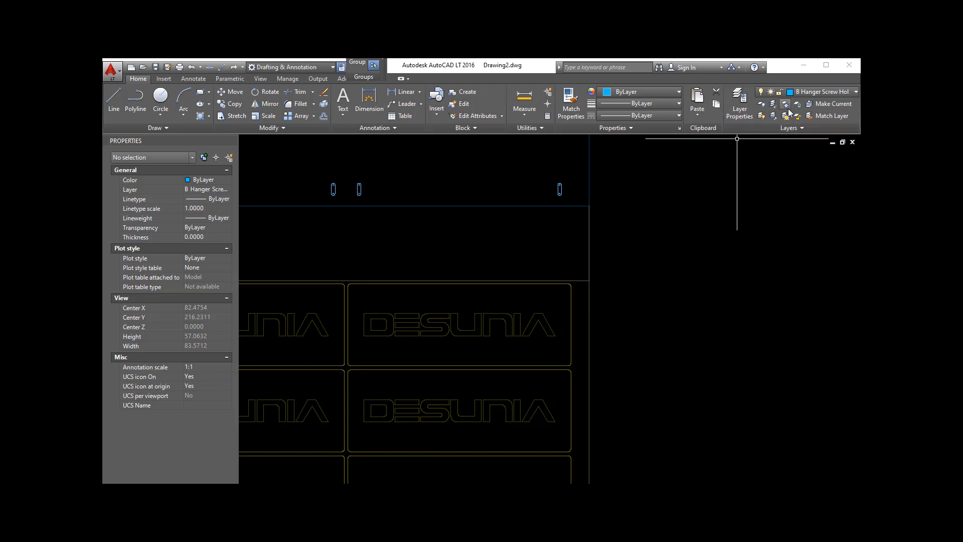
# Step: End the layer isolation to restore the sheet and name plate layers
pyautogui.click(774, 117)
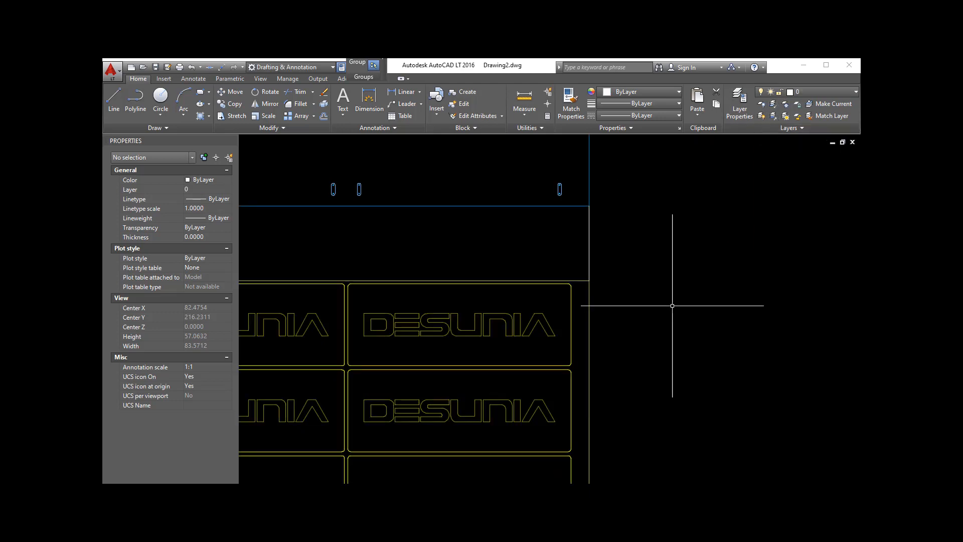
pyautogui.scroll(-6, 673, 301)
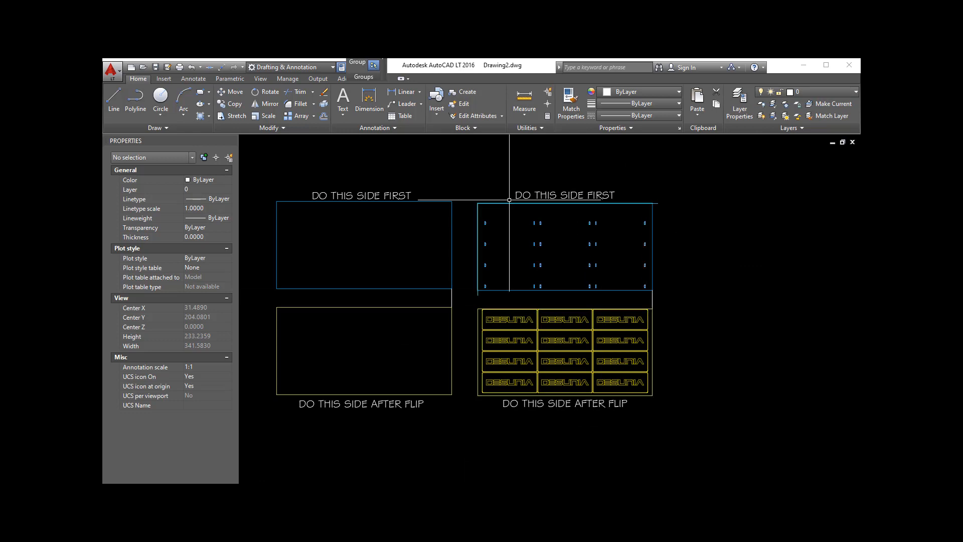
# Step: Inspect the vertical index line at the "DO THIS SIDE FIRST" sheet's lower corner and the mirrored hanger slots near it
pyautogui.scroll(4, 572, 203)
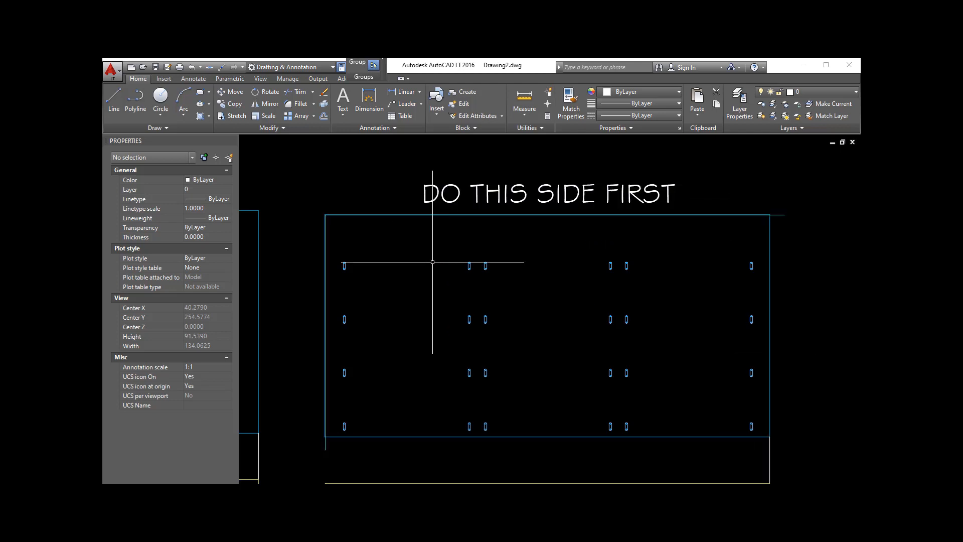
pyautogui.scroll(14, 357, 454)
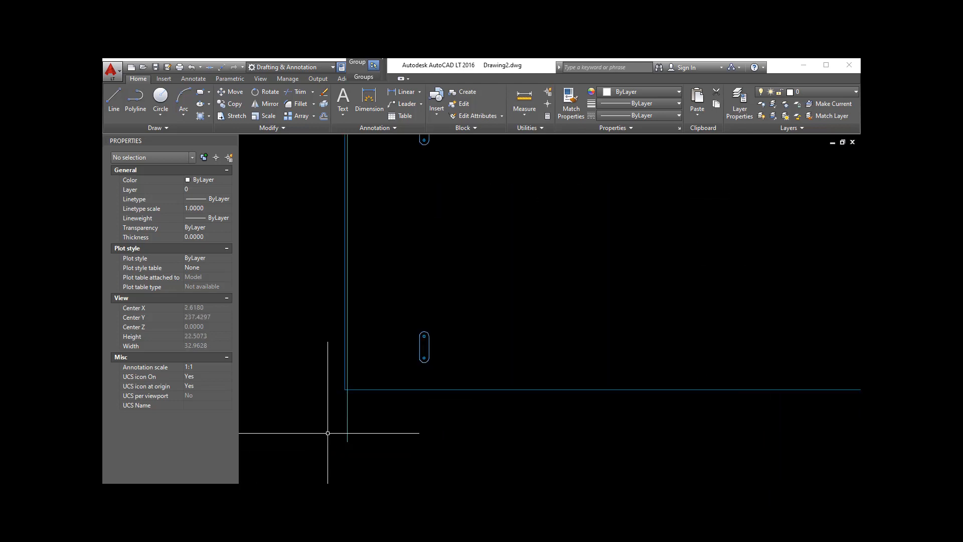
pyautogui.scroll(6, 393, 345)
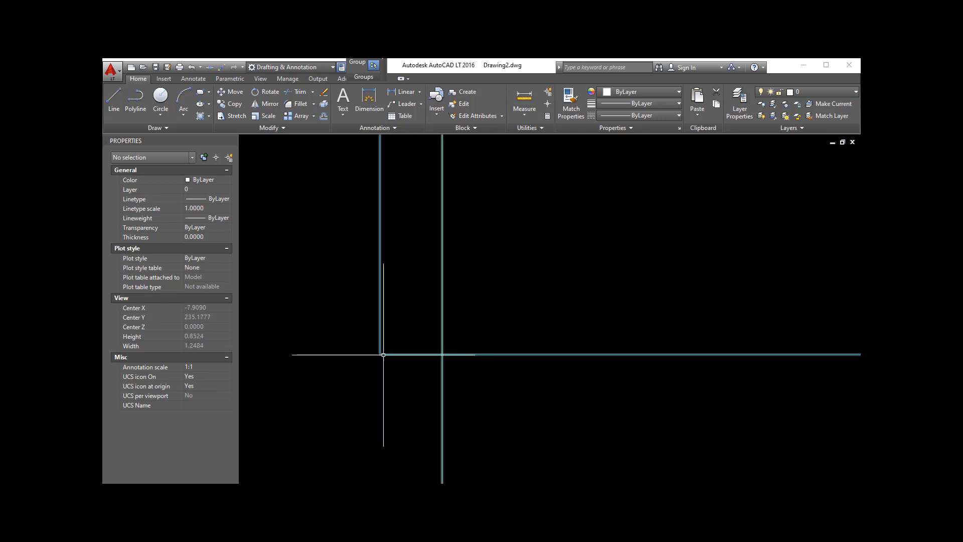
pyautogui.scroll(-10, 356, 370)
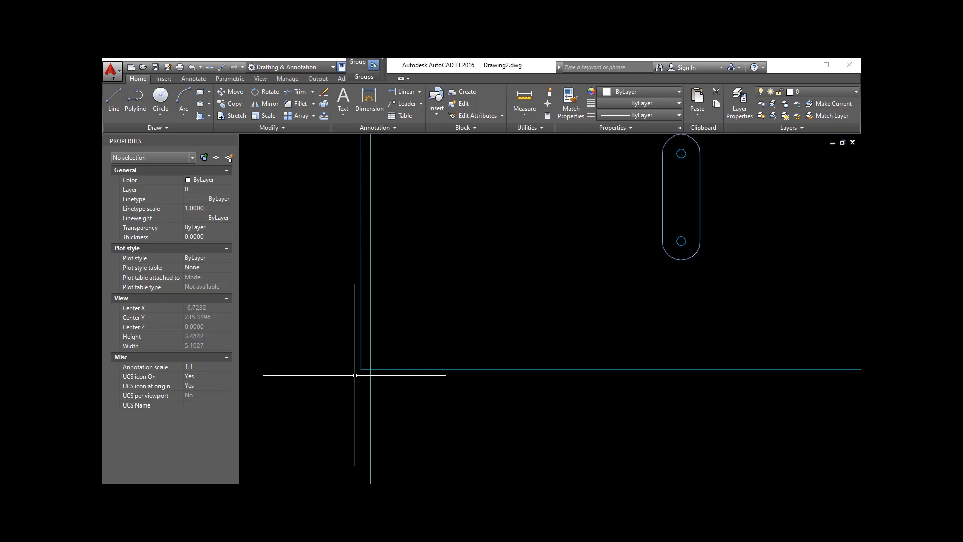
pyautogui.scroll(-6, 389, 399)
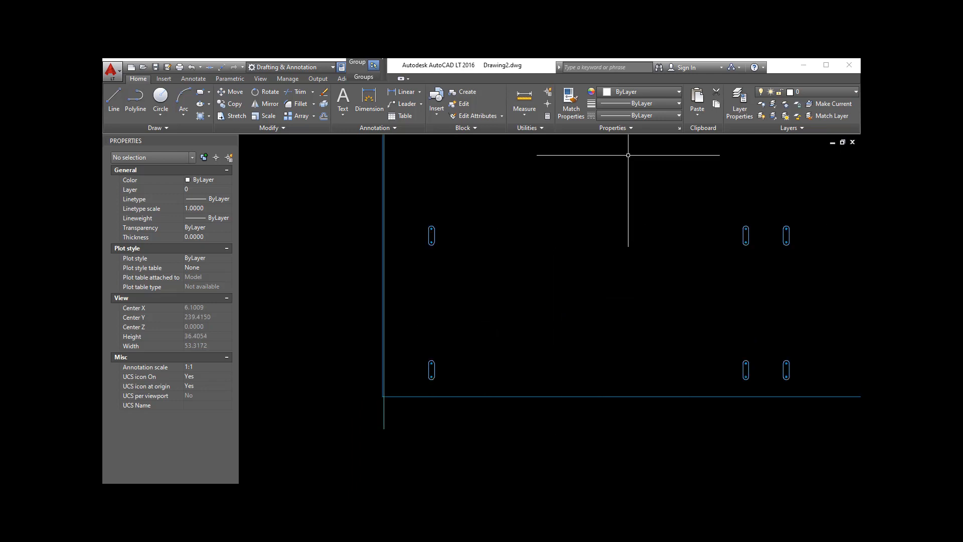
# Step: Examine the index lines' offset from the sheet edges at the lower-left and upper-left corners of the "DO THIS SIDE FIRST" sheet with the hanger slots
pyautogui.scroll(6, 389, 394)
pyautogui.scroll(-4, 416, 338)
pyautogui.scroll(4, 397, 400)
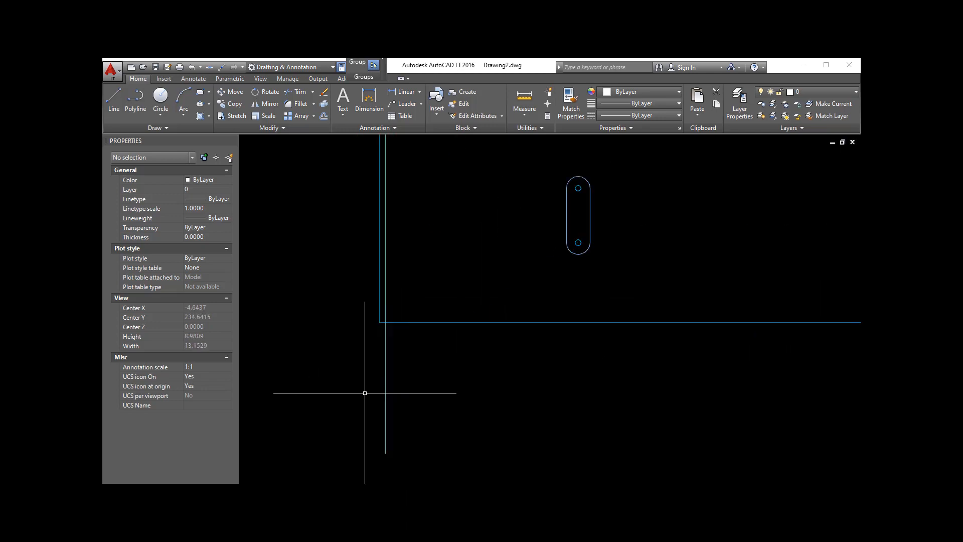
pyautogui.click(385, 361)
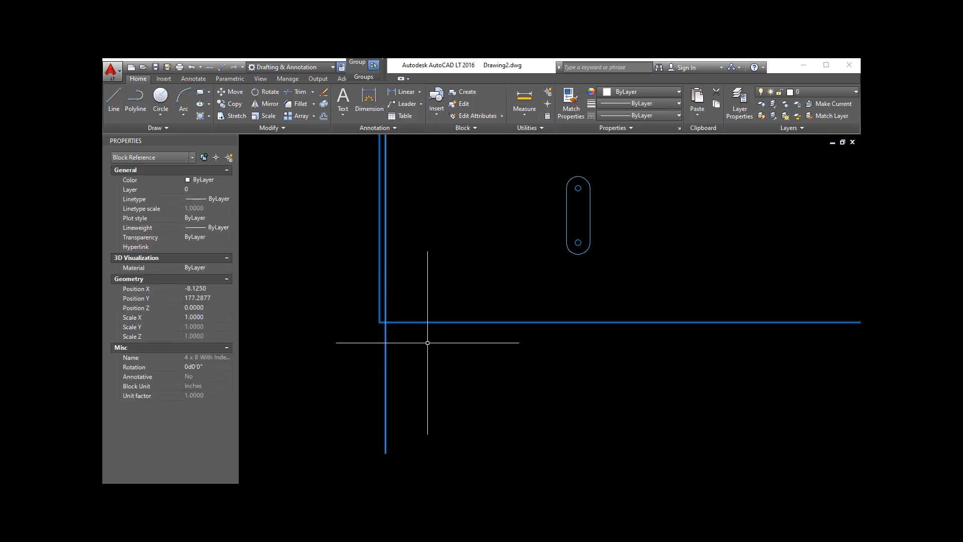
pyautogui.scroll(-13, 434, 340)
pyautogui.press('Escape')
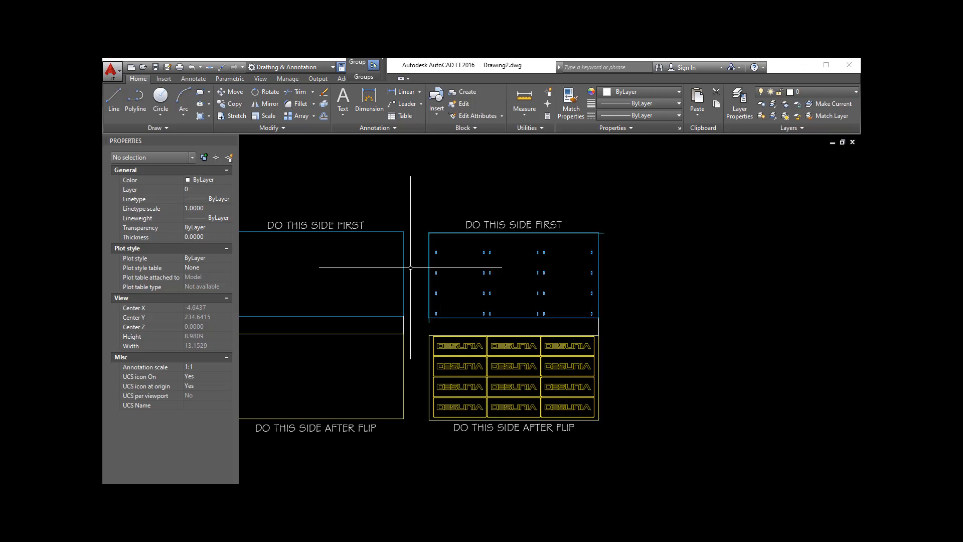
pyautogui.scroll(4, 423, 235)
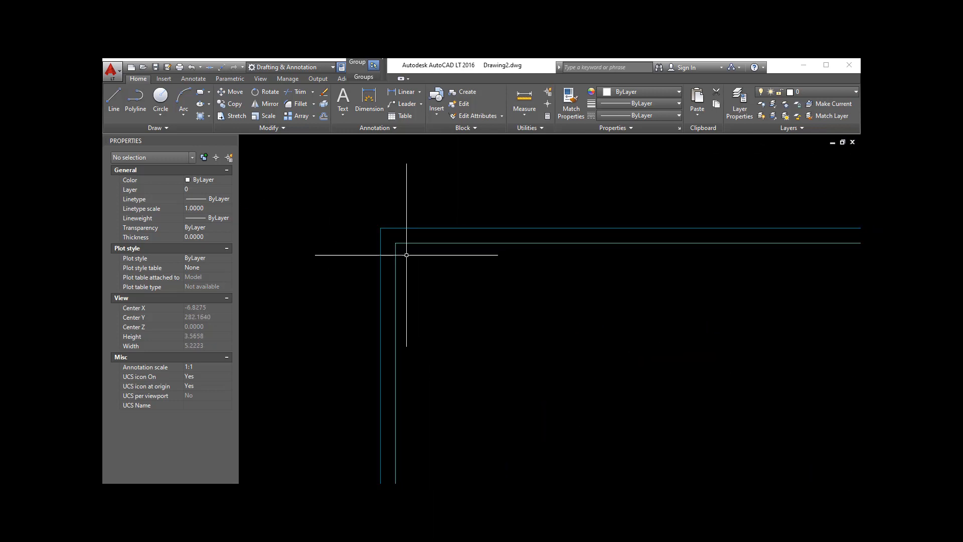
pyautogui.click(411, 253)
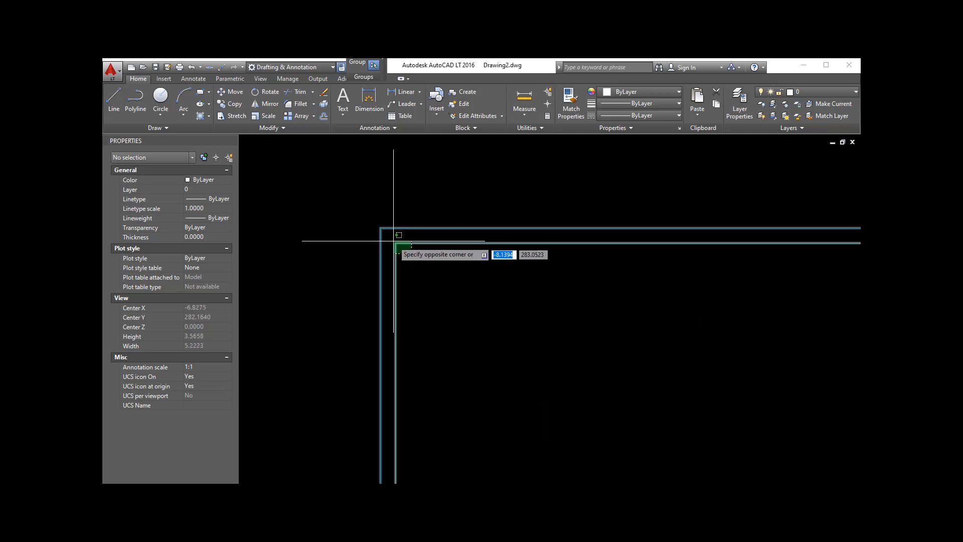
pyautogui.press('Escape')
# Step: Review the DESUNIA name plates on the "DO THIS SIDE AFTER FLIP" sheet and the overall two-sided layout
pyautogui.scroll(-10, 418, 194)
pyautogui.scroll(-5, 437, 185)
pyautogui.scroll(10, 444, 208)
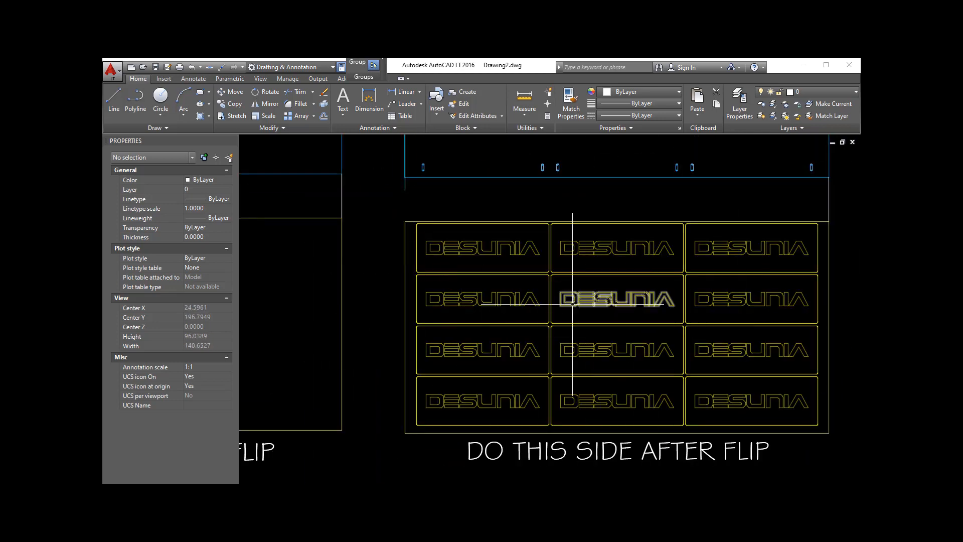
pyautogui.scroll(-4, 500, 304)
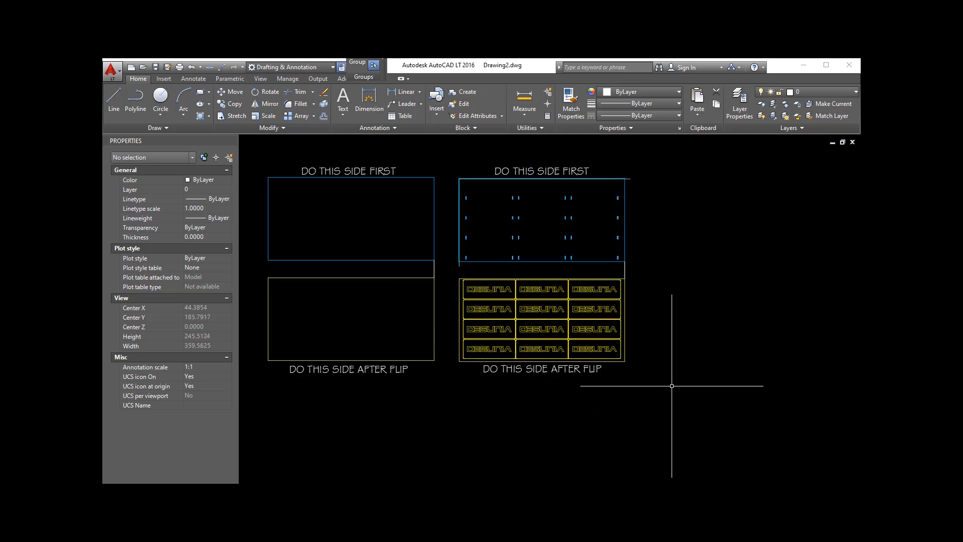